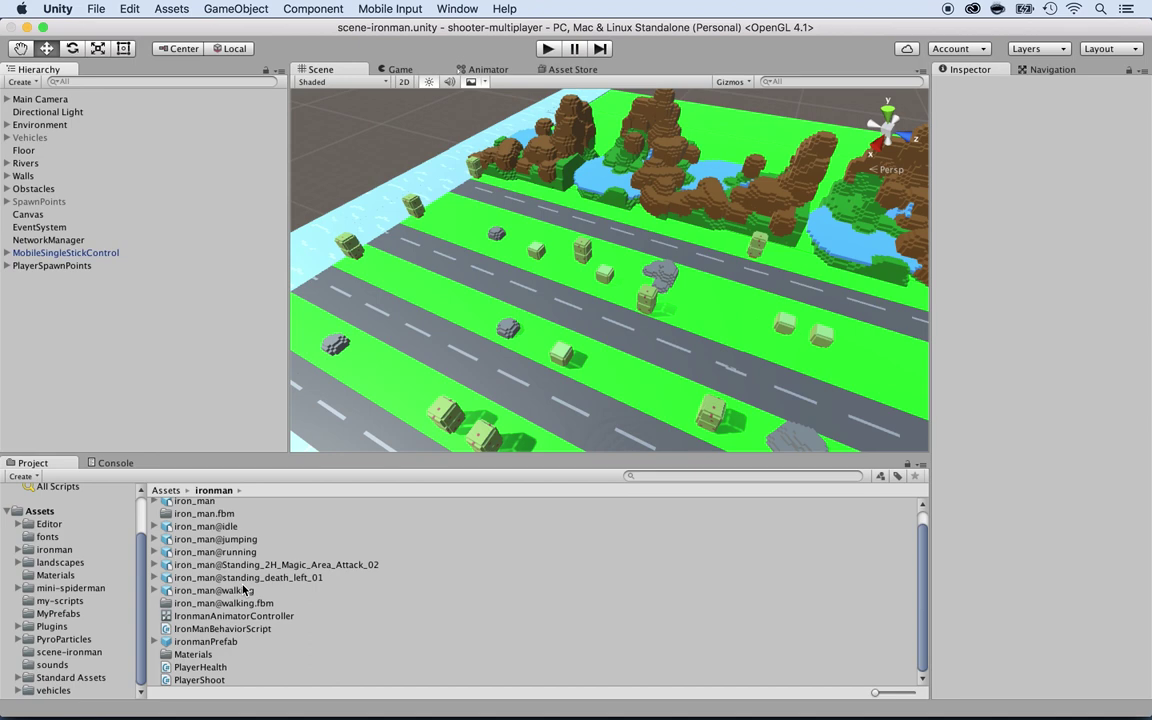
# Step: Select ironmanPrefab and scroll its Inspector down to the Network Identity component
pyautogui.click(222, 642)
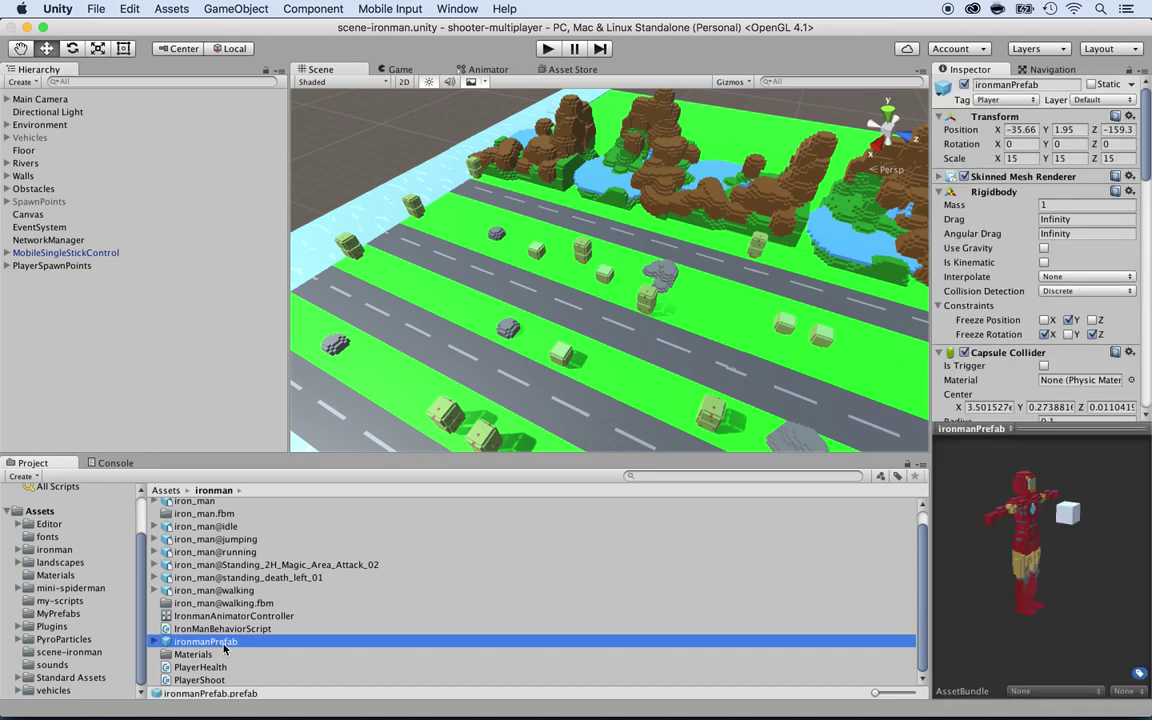
pyautogui.scroll(-15, 1090, 240)
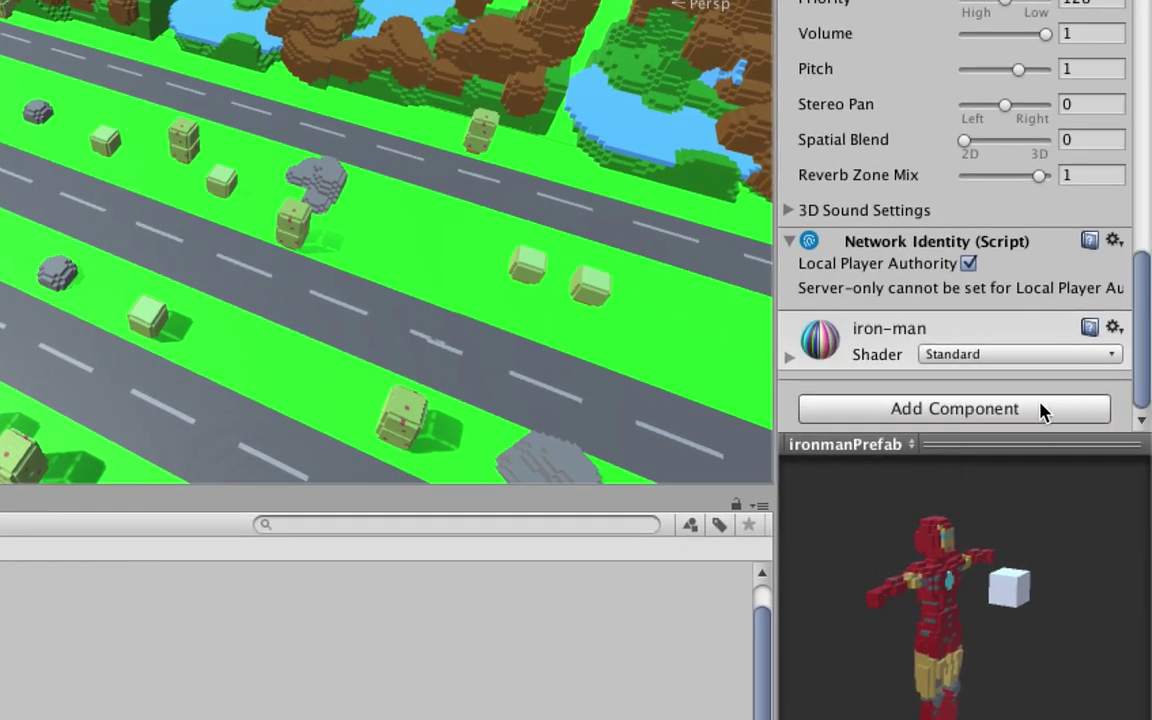
# Step: Add a Network Transform component to ironmanPrefab via a 'networktr' component search
pyautogui.click(1043, 410)
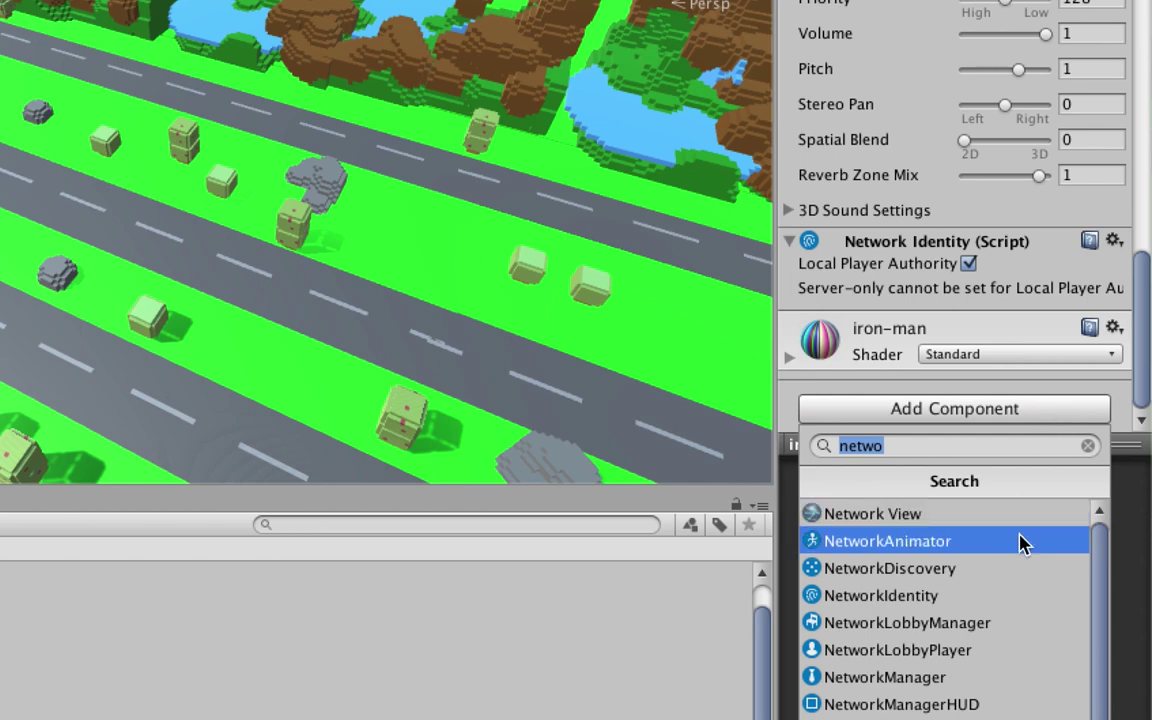
pyautogui.scroll(-2, 1021, 543)
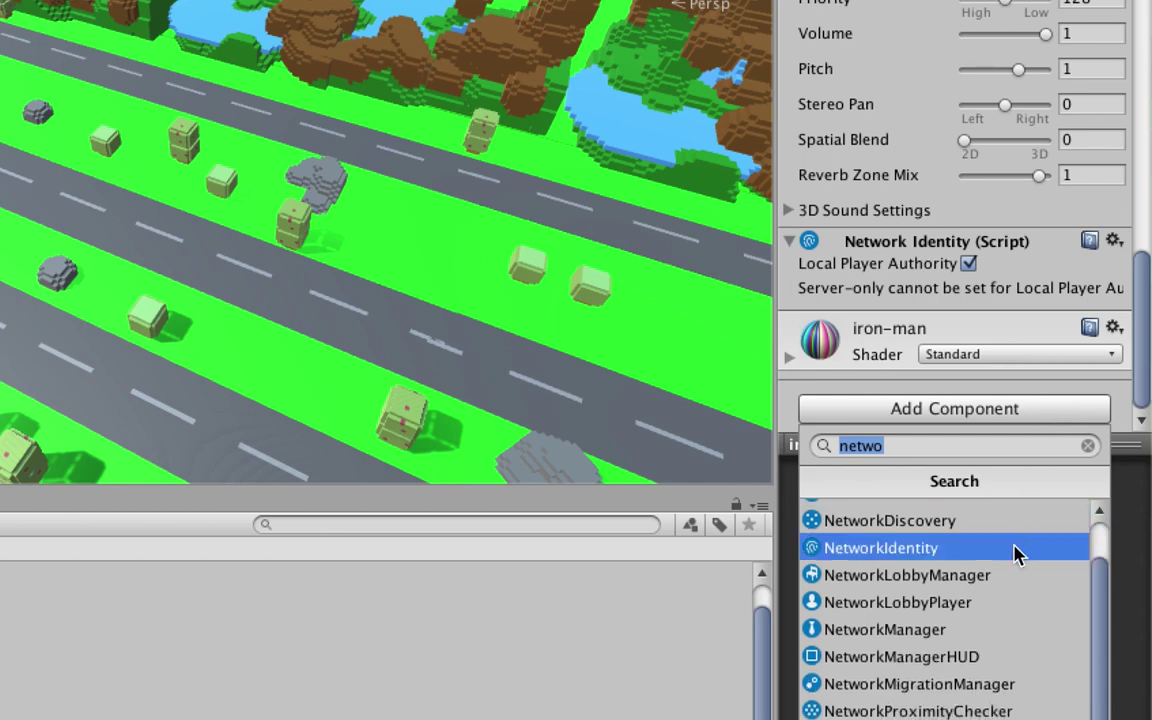
pyautogui.click(941, 450)
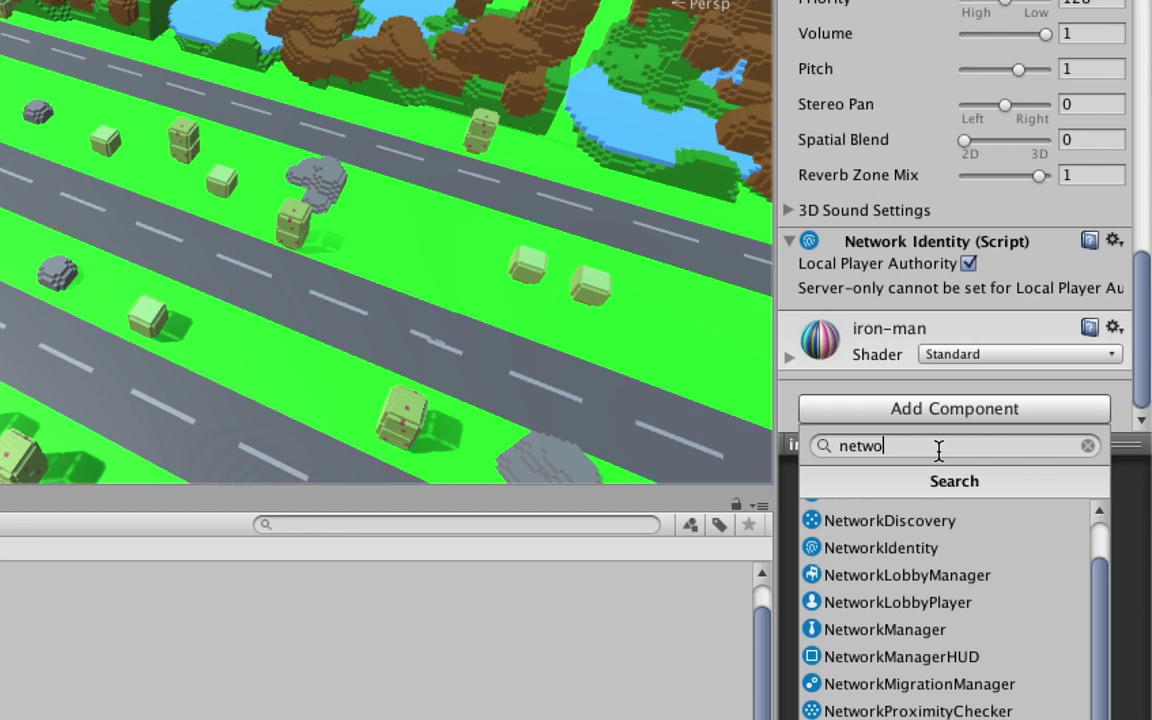
pyautogui.write('rktr')
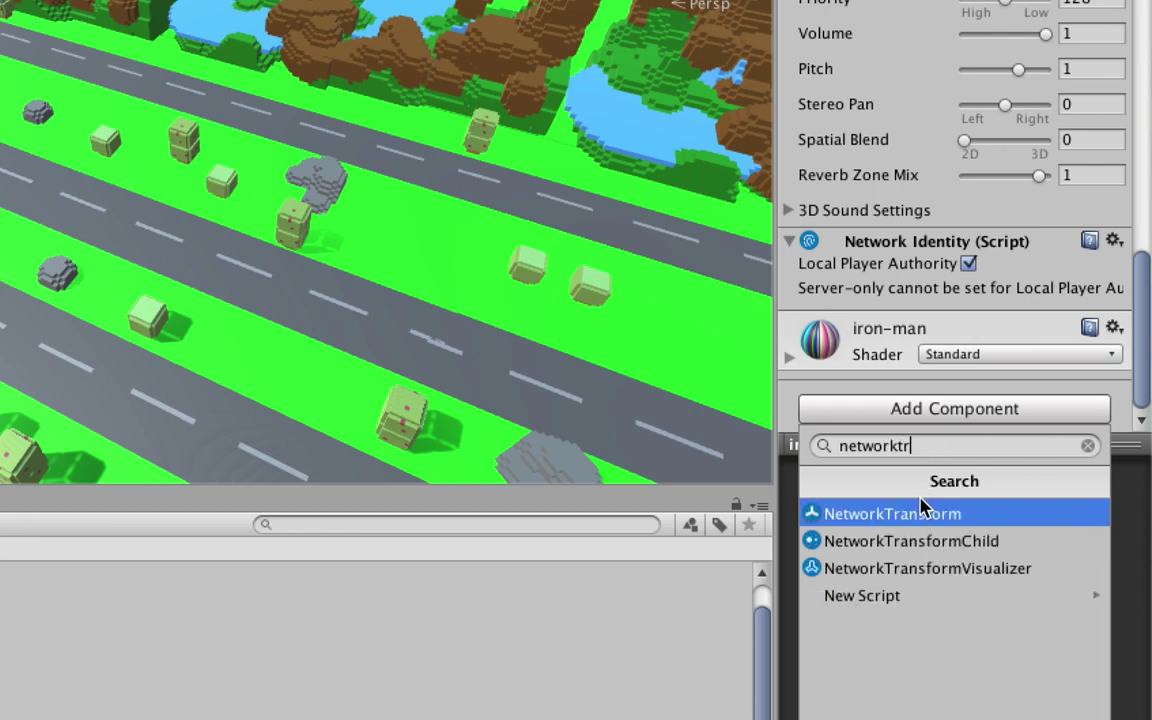
pyautogui.click(921, 515)
# Step: Raise the Network Transform's Network Send Rate from 9 to 29
pyautogui.scroll(-3, 905, 375)
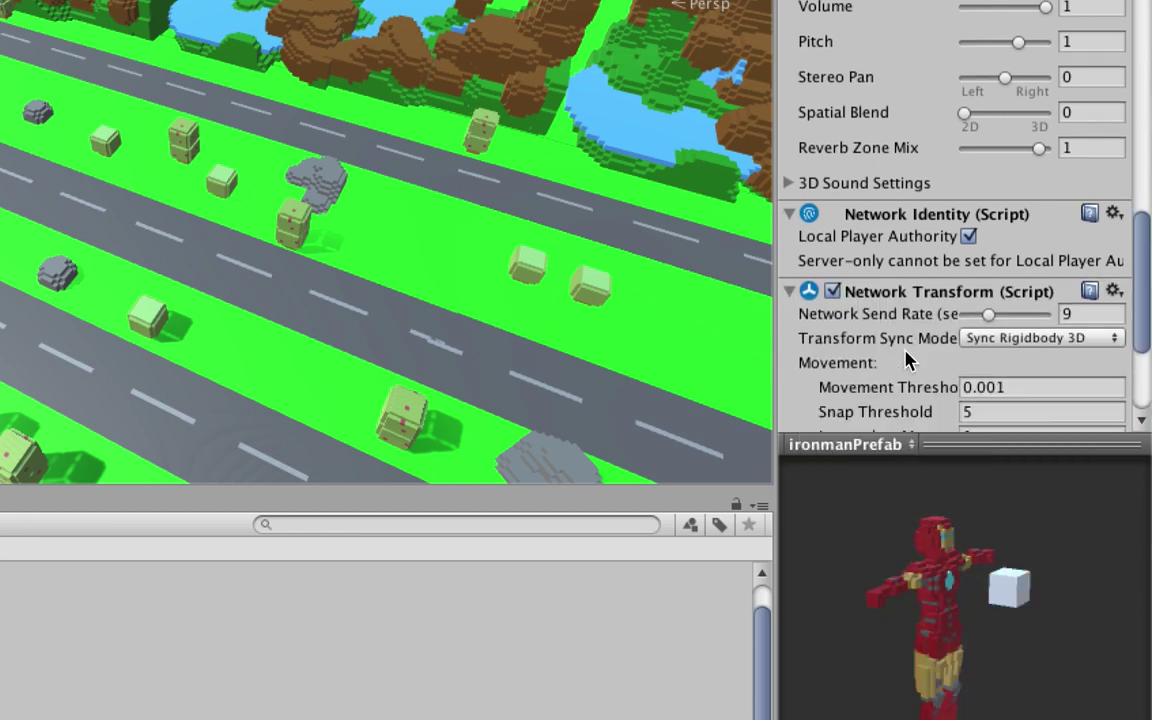
pyautogui.scroll(-1, 905, 360)
pyautogui.scroll(-3, 908, 358)
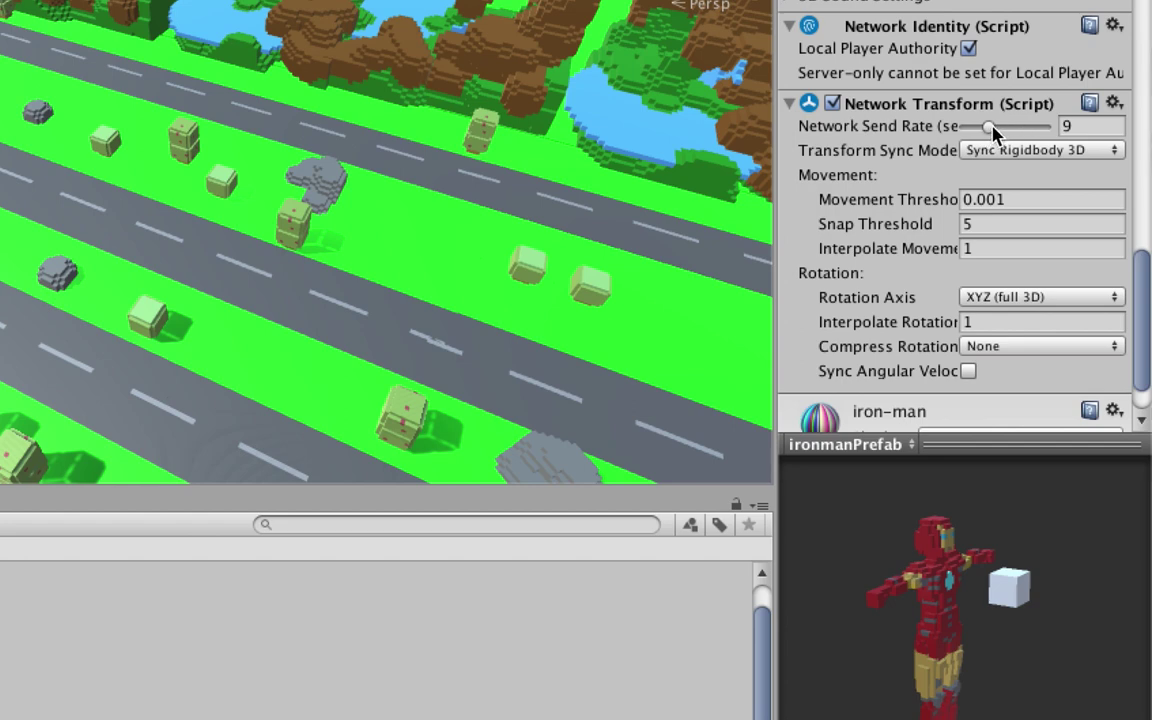
pyautogui.moveTo(993, 127); pyautogui.dragTo(1048, 128)
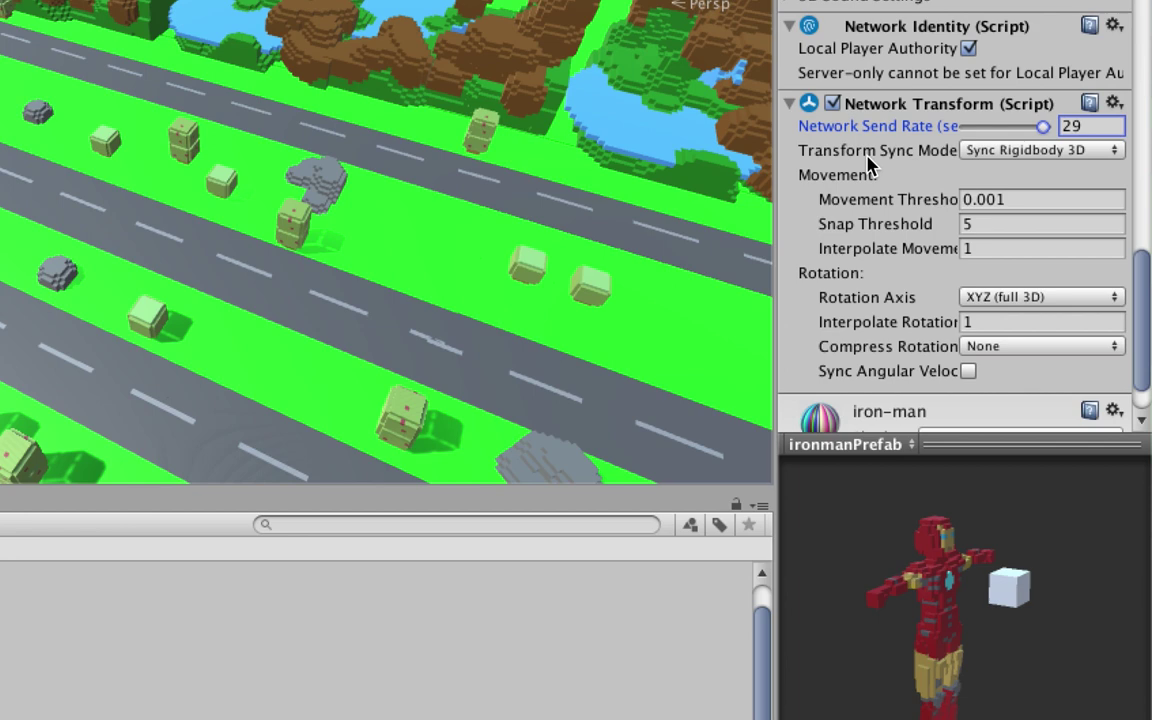
pyautogui.click(984, 158)
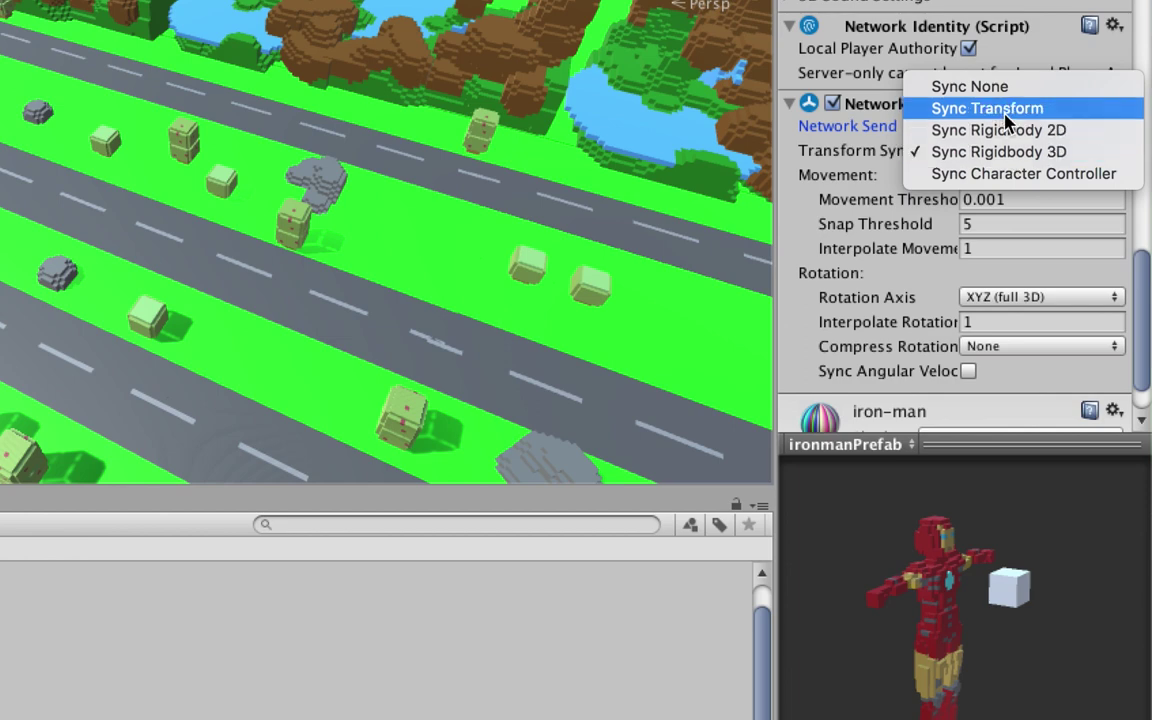
pyautogui.click(1001, 152)
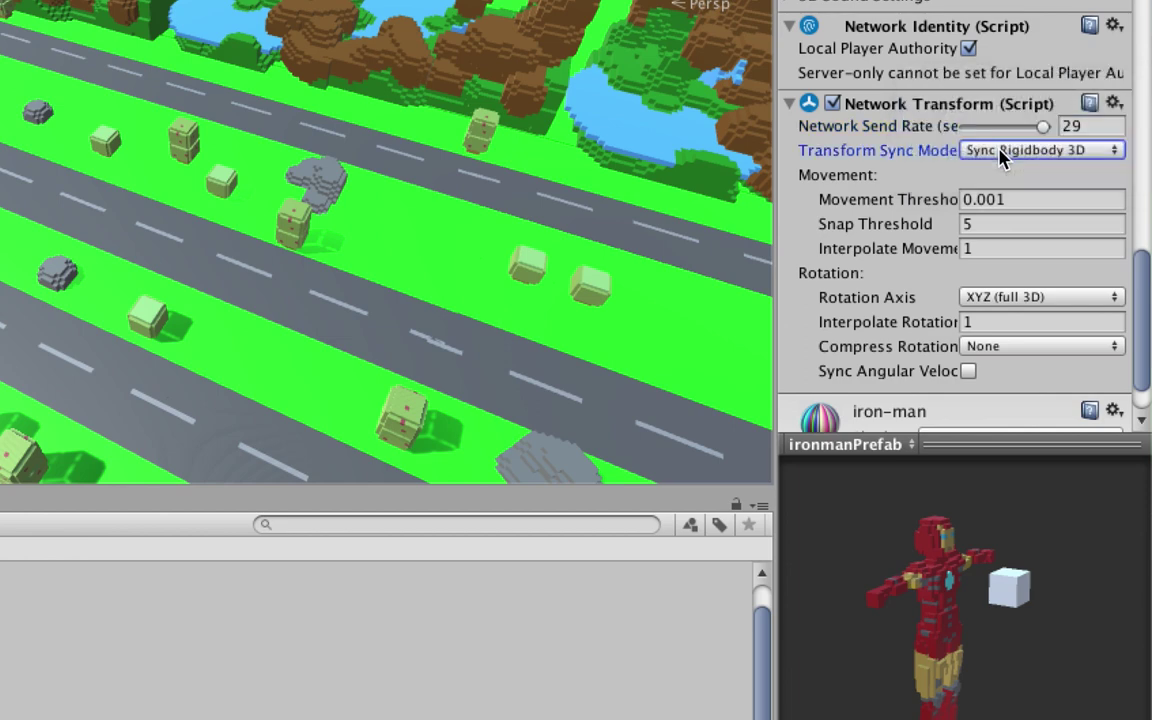
pyautogui.click(1003, 152)
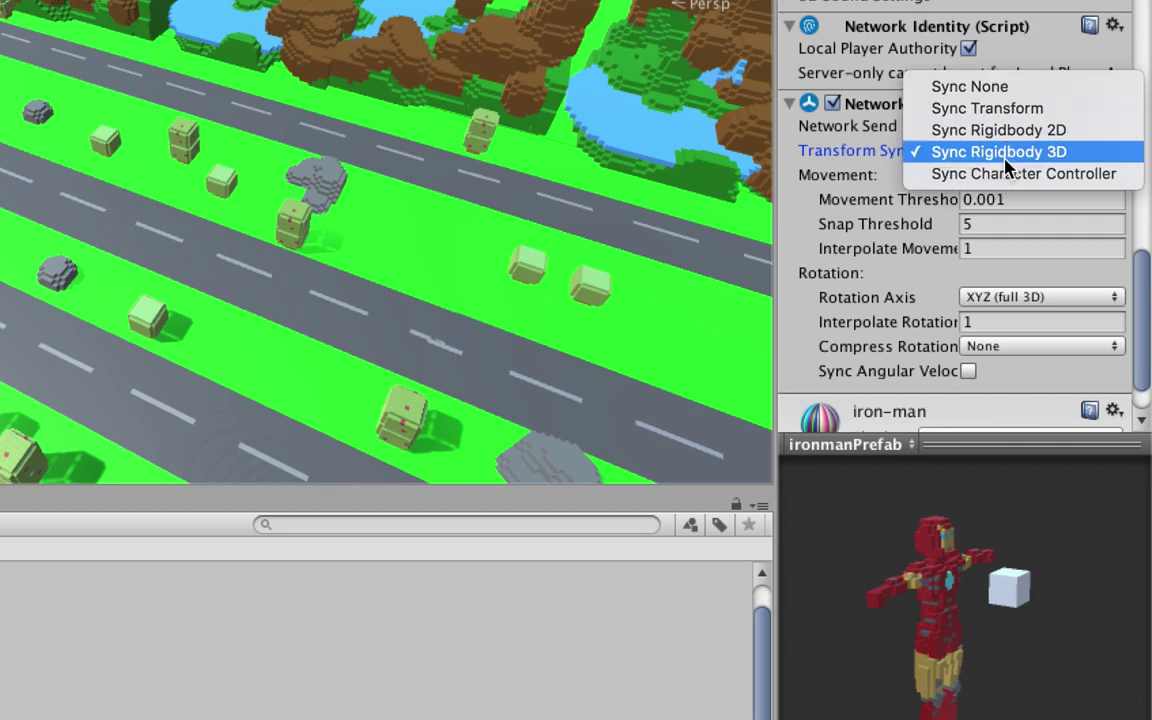
pyautogui.click(1005, 158)
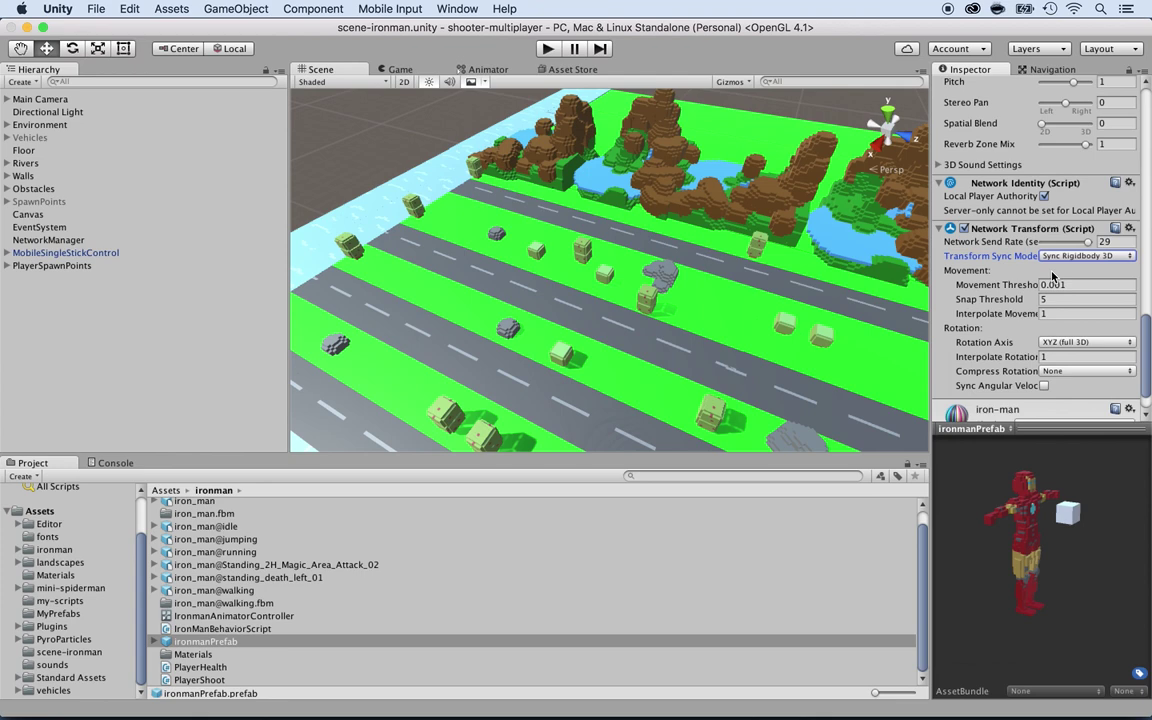
# Step: Add a Network Animator component to ironmanPrefab via a 'networ' component search
pyautogui.scroll(-2, 1052, 276)
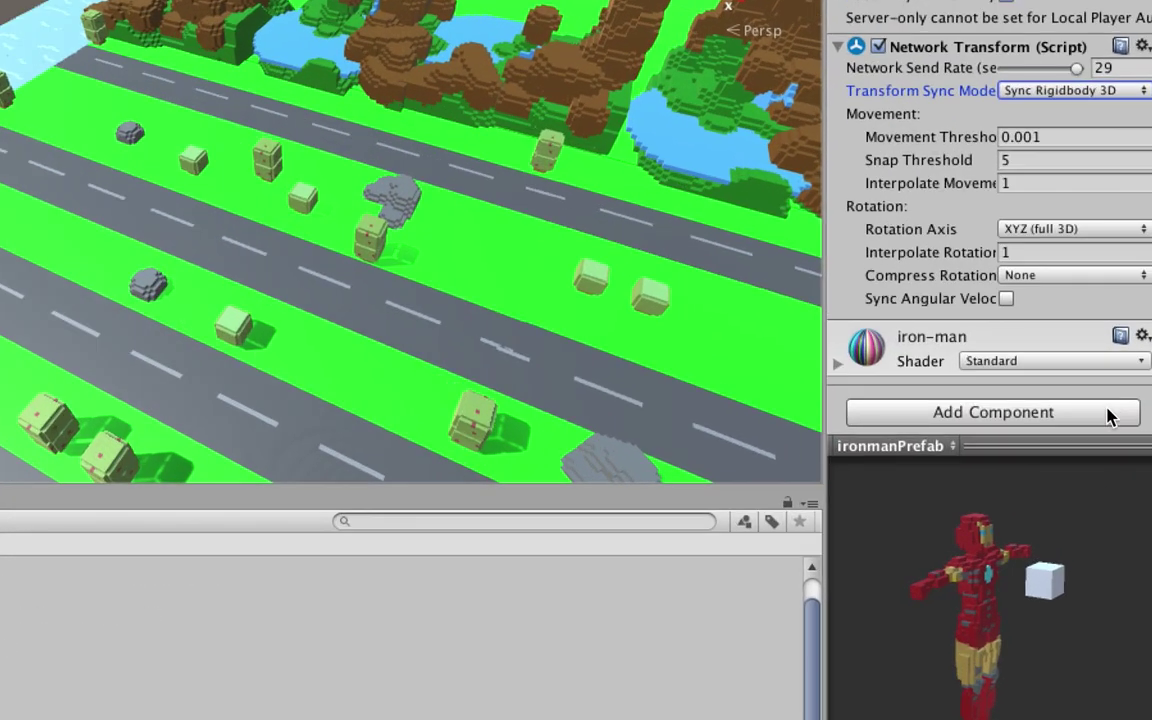
pyautogui.click(1108, 416)
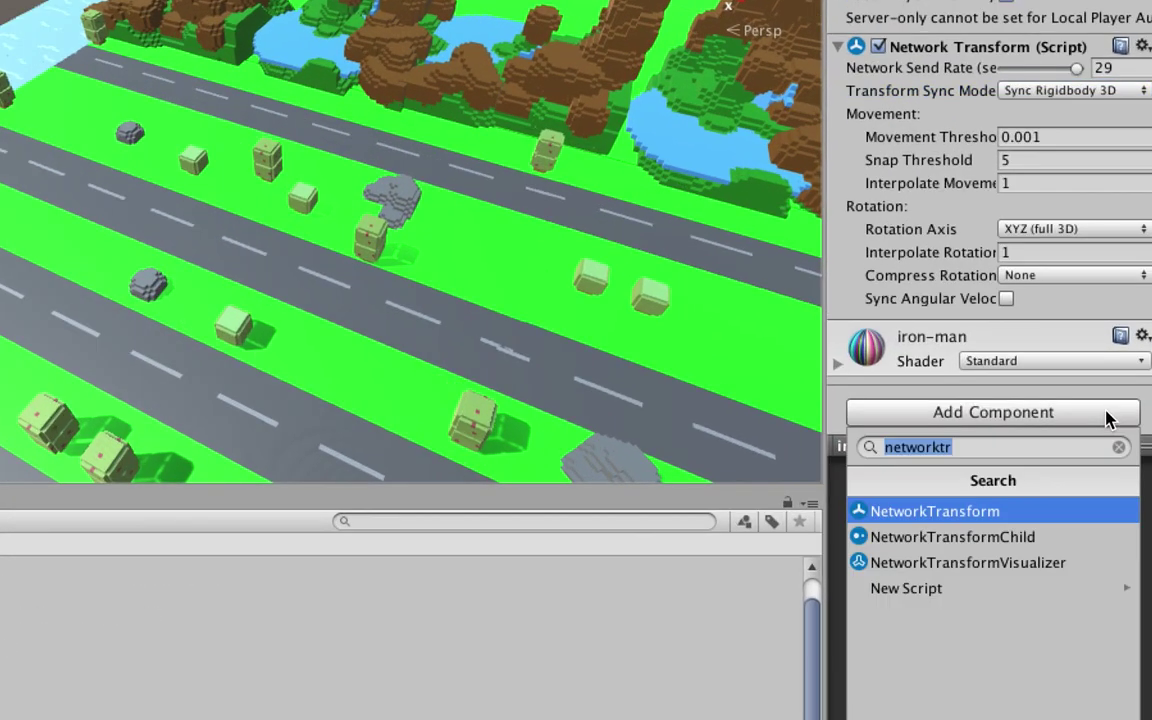
pyautogui.write('networ')
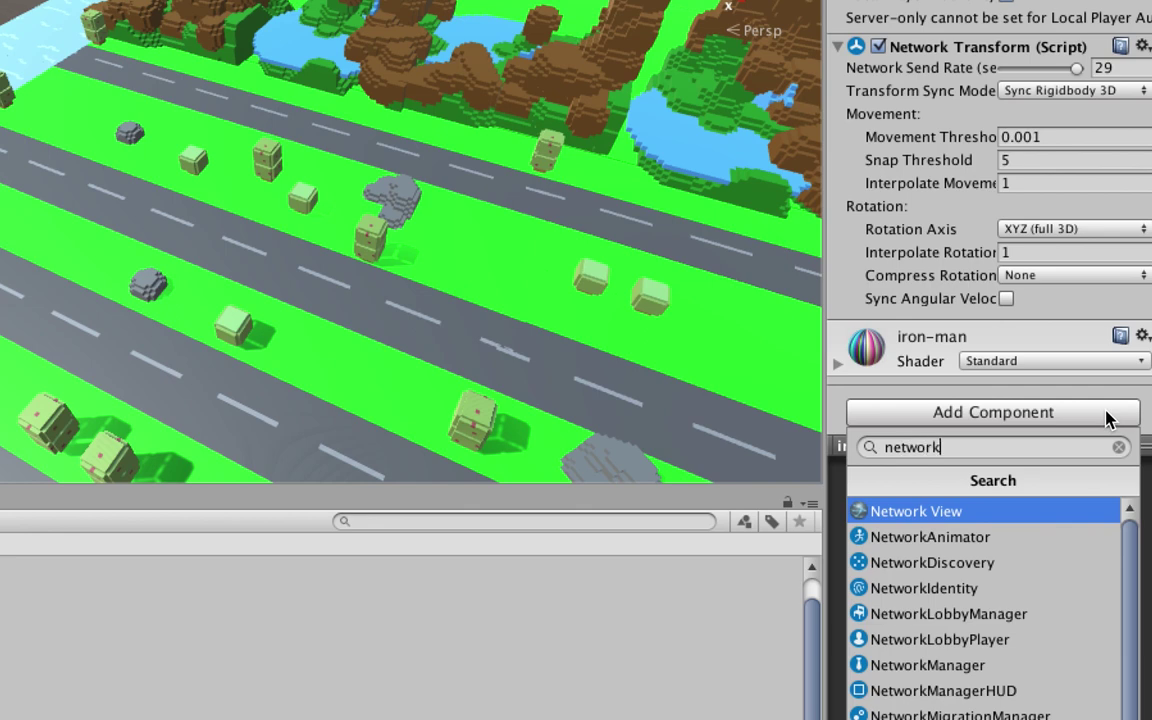
pyautogui.click(982, 540)
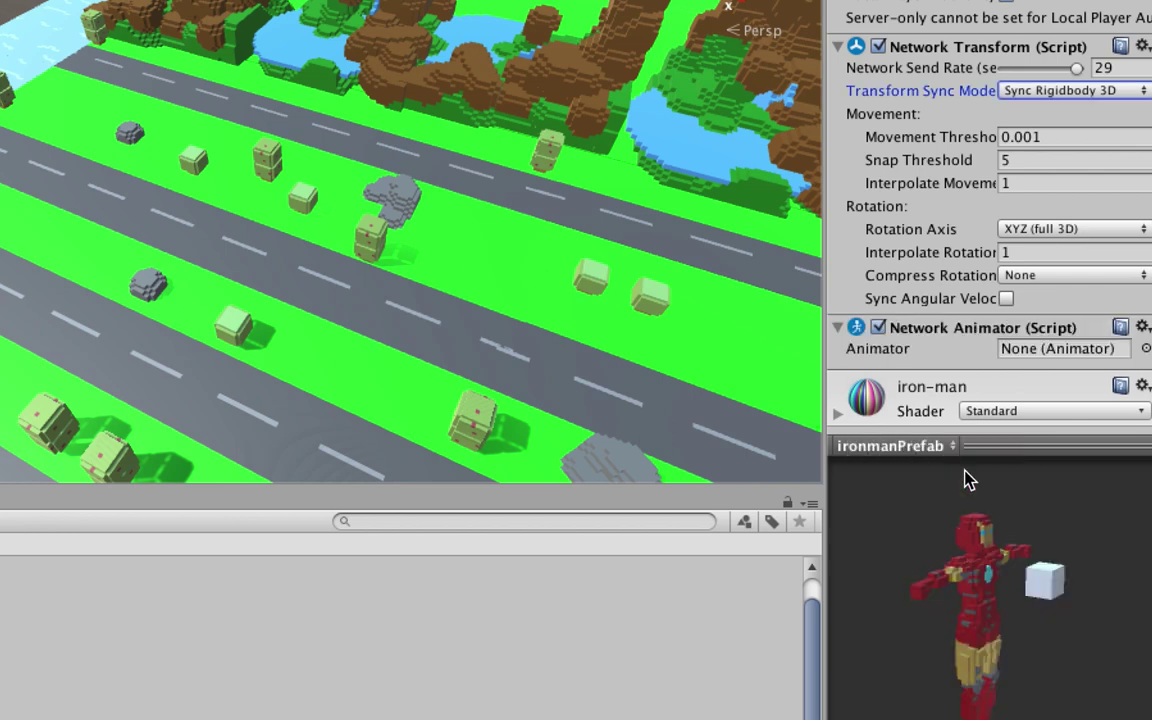
# Step: Open the Network Animator's Animator picker, then close it leaving the field at None
pyautogui.scroll(-2, 968, 297)
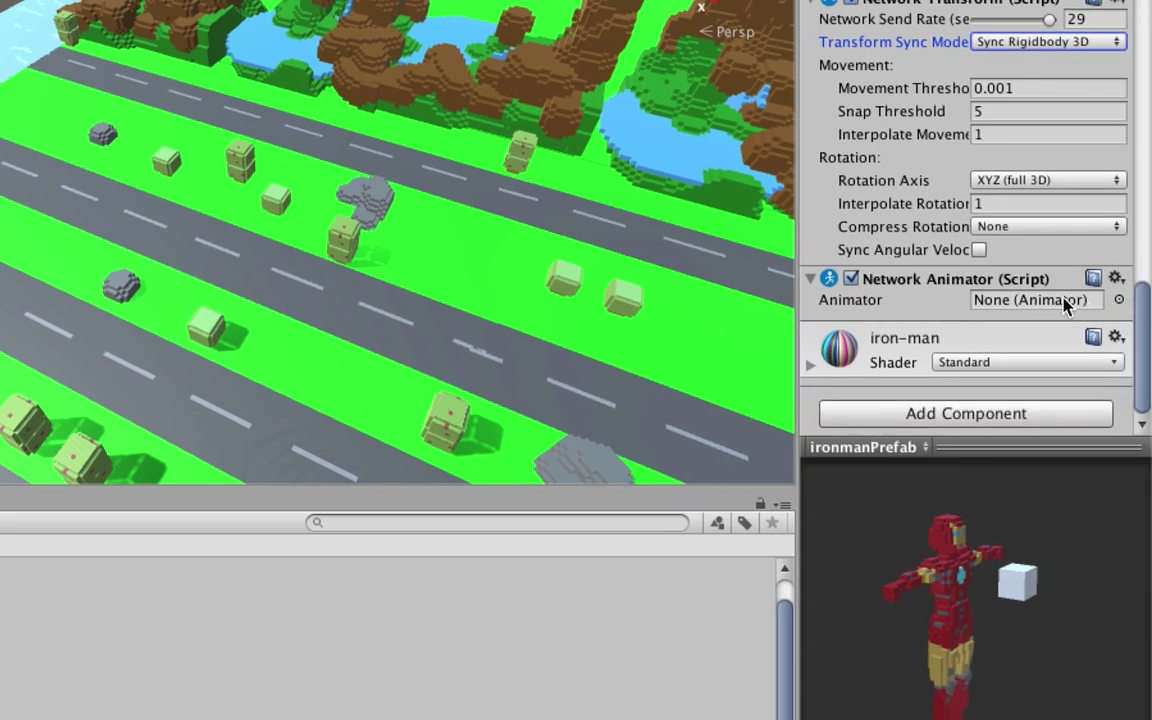
pyautogui.click(1119, 299)
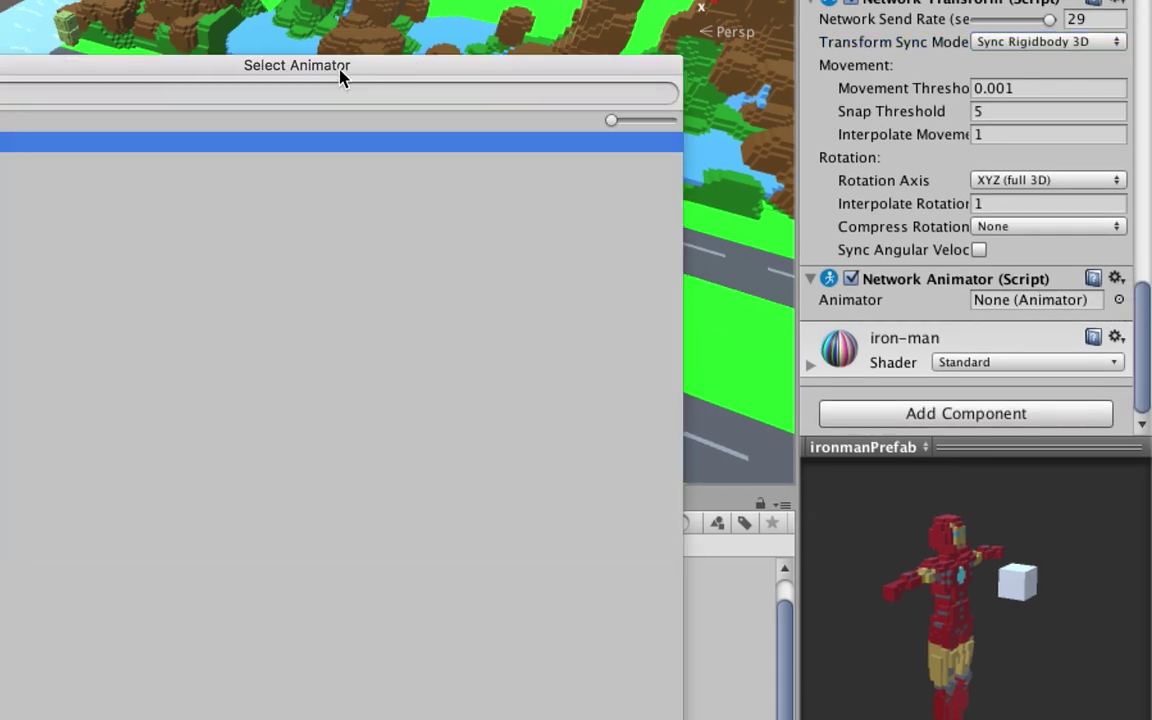
pyautogui.moveTo(221, 74); pyautogui.dragTo(519, 76)
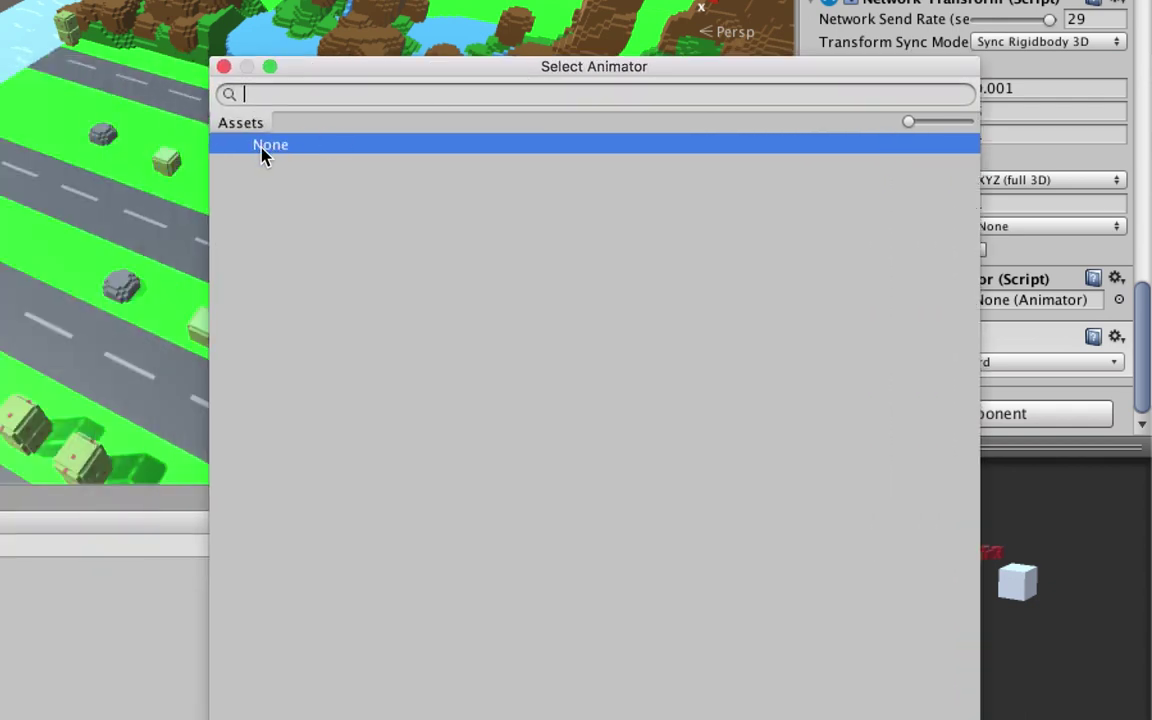
pyautogui.click(223, 67)
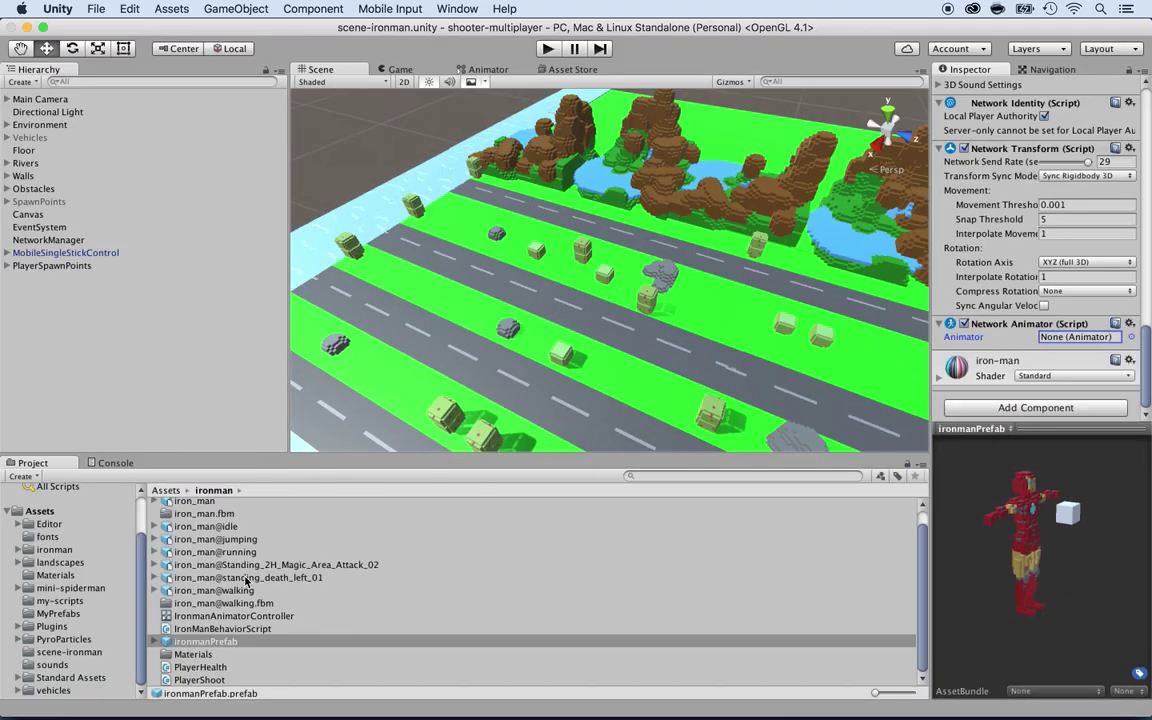
# Step: Place an ironmanPrefab instance into the scene
pyautogui.moveTo(212, 645); pyautogui.dragTo(50, 328)
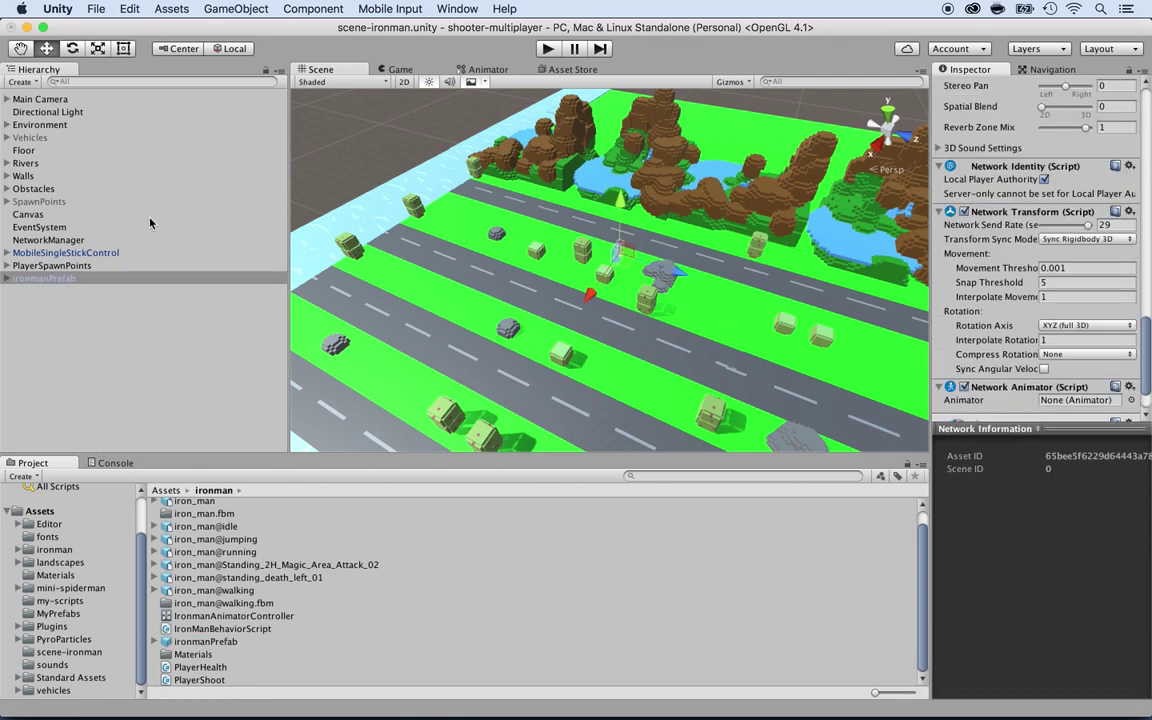
pyautogui.scroll(-10, 966, 160)
pyautogui.scroll(5, 966, 160)
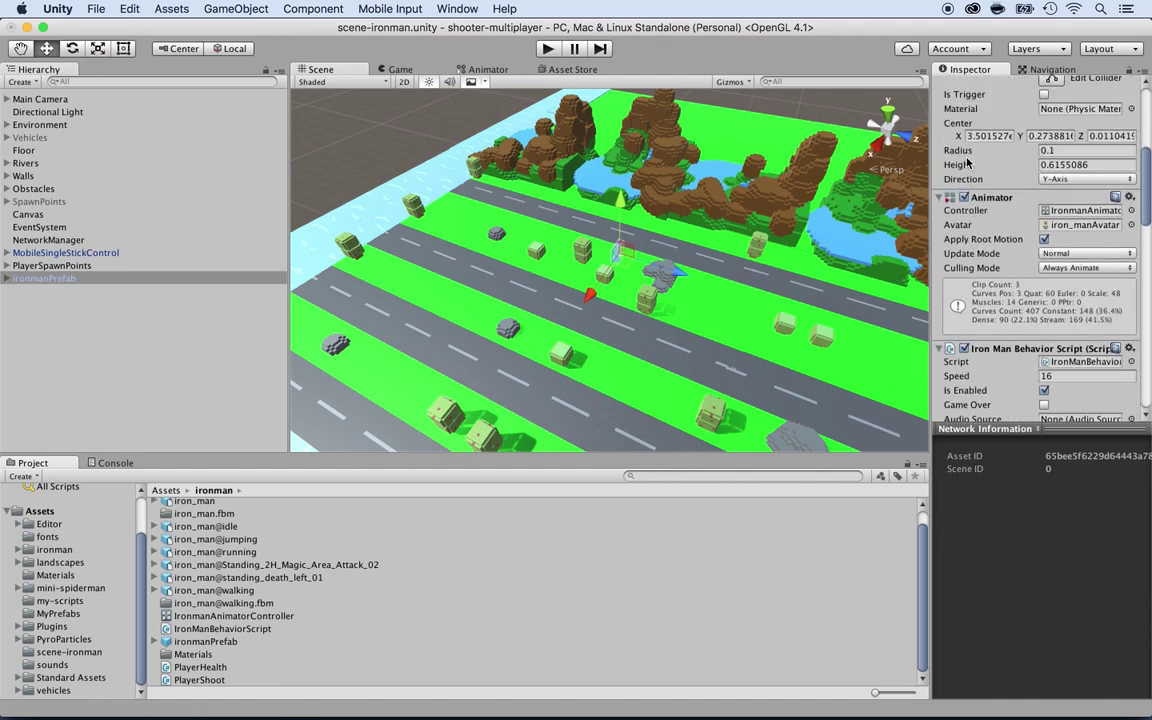
pyautogui.scroll(-3, 966, 160)
pyautogui.scroll(-15, 966, 160)
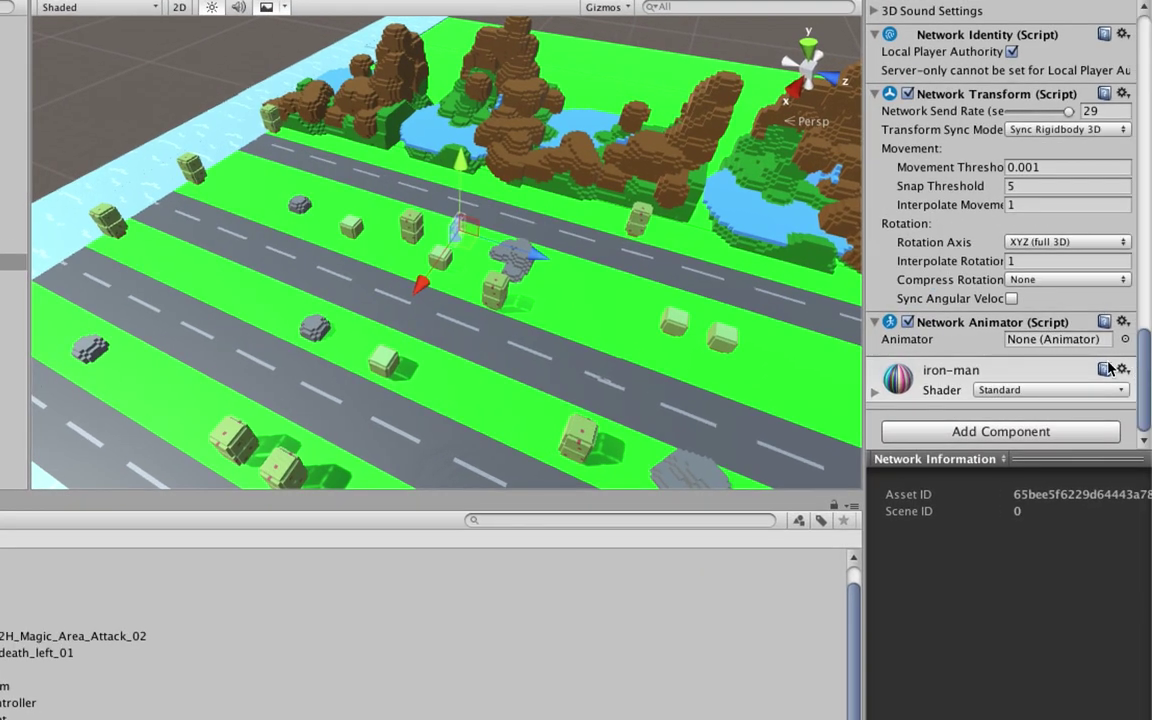
# Step: Set the Network Animator's Animator field to ironmanPrefab, exposing speed and Death parameters
pyautogui.click(1123, 341)
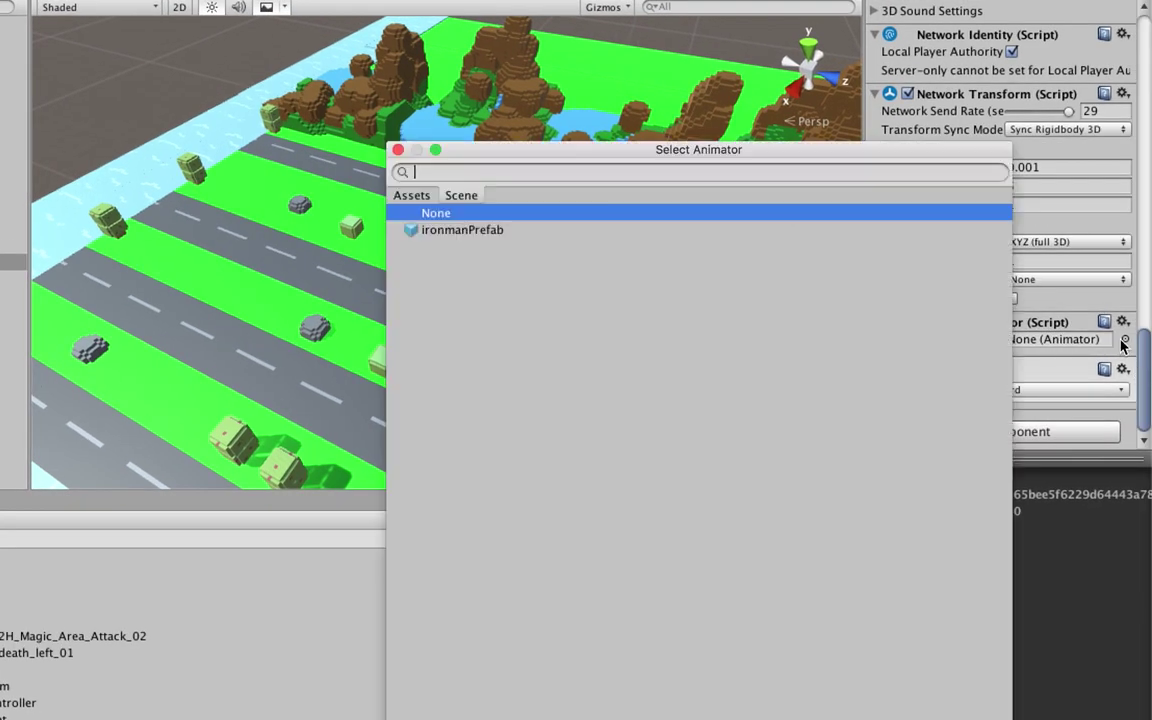
pyautogui.click(438, 231)
pyautogui.doubleClick(437, 231)
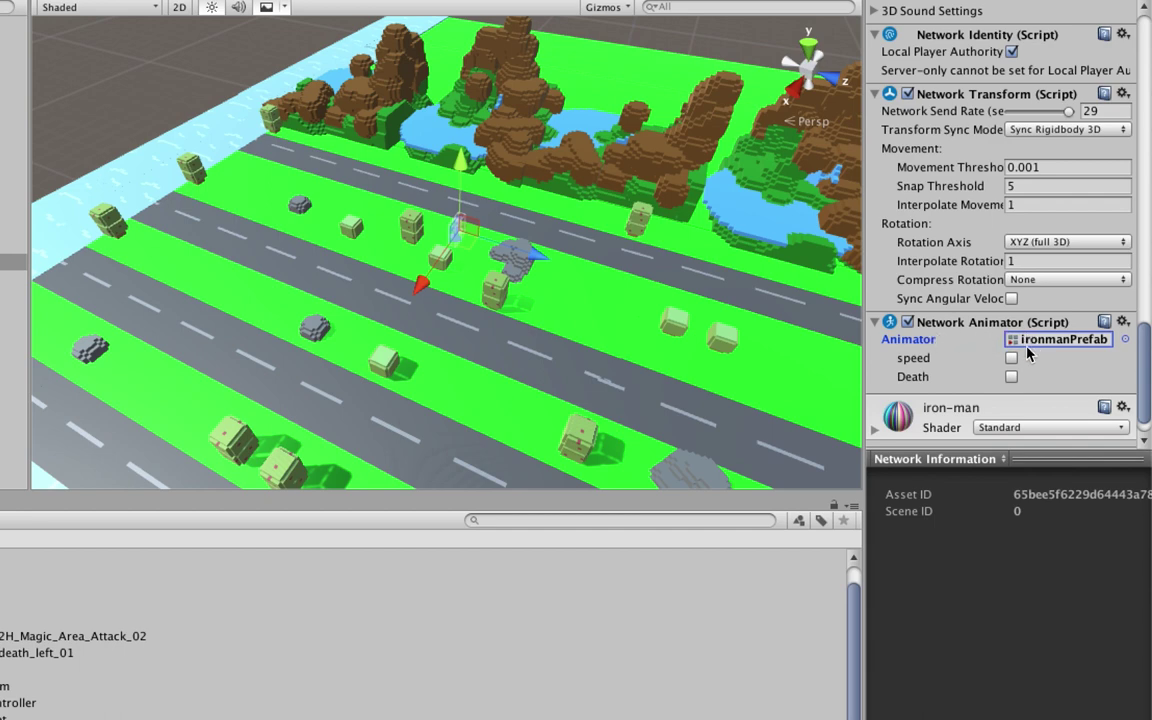
pyautogui.scroll(10, 1027, 352)
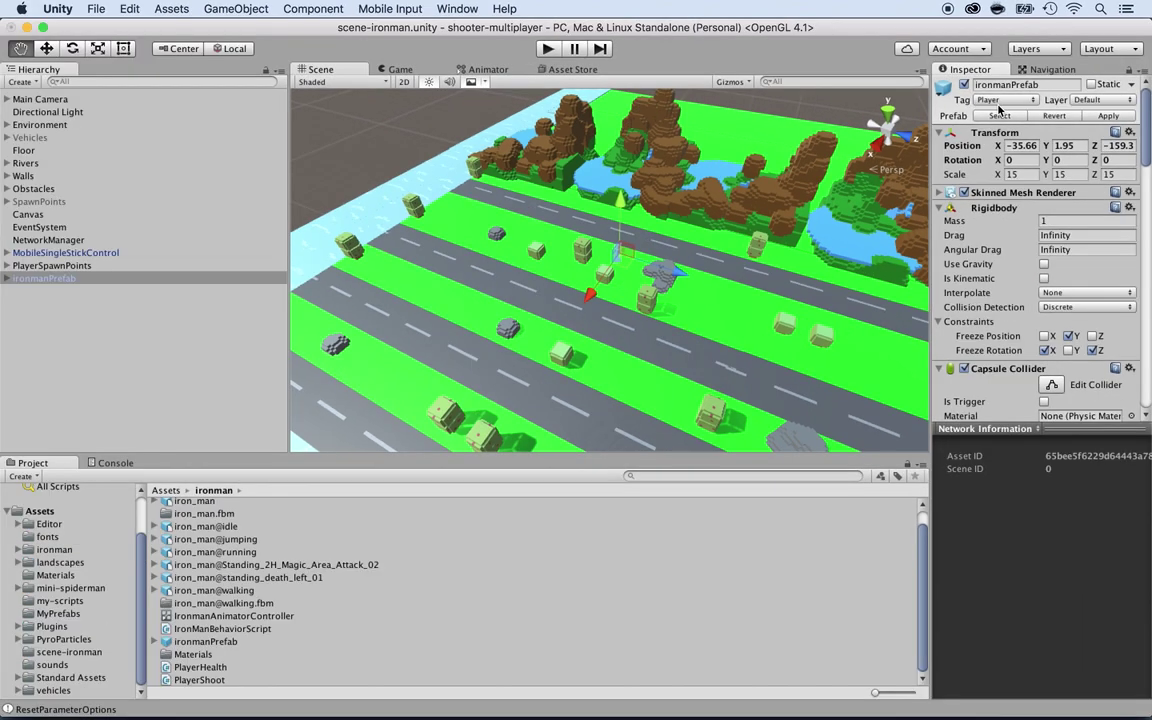
# Step: Delete the ironmanPrefab instance from the Hierarchy and save the scene
pyautogui.press('w')
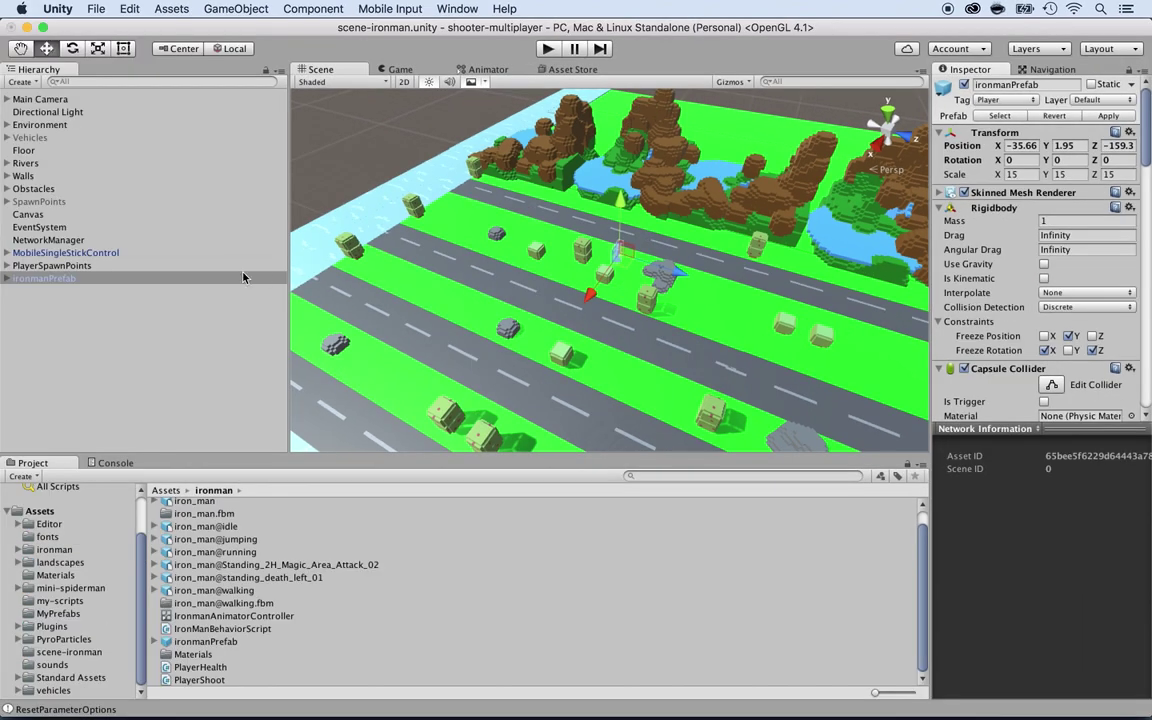
pyautogui.click(95, 282)
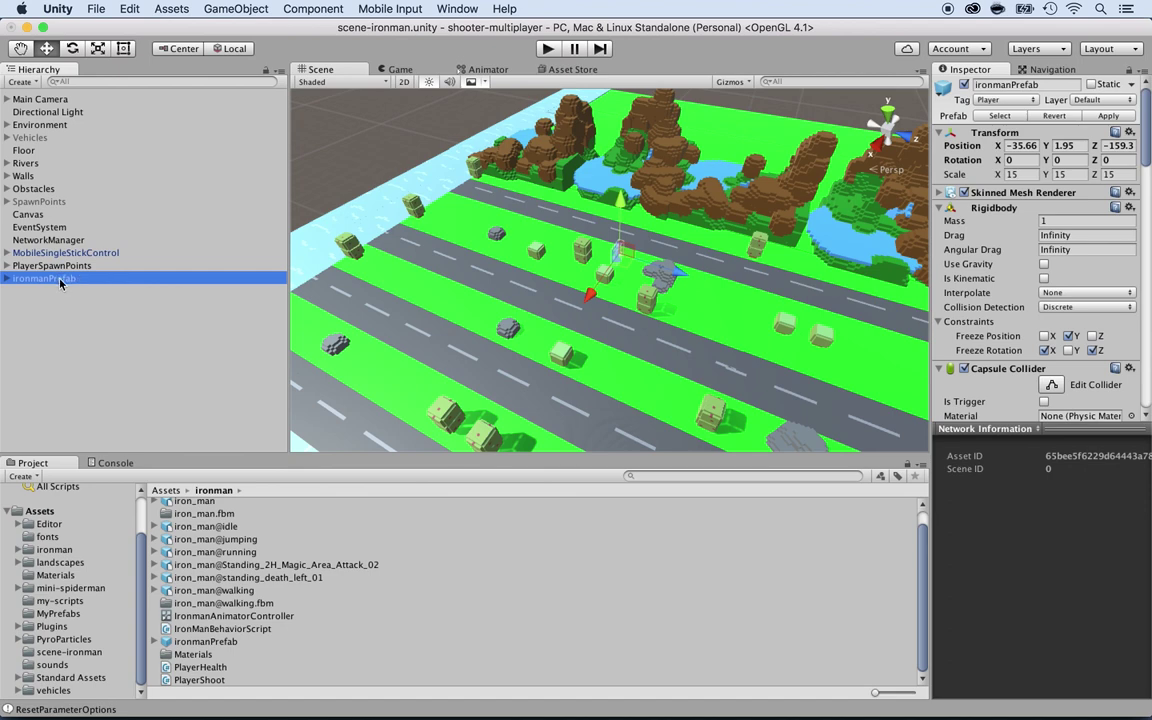
pyautogui.rightClick(60, 283)
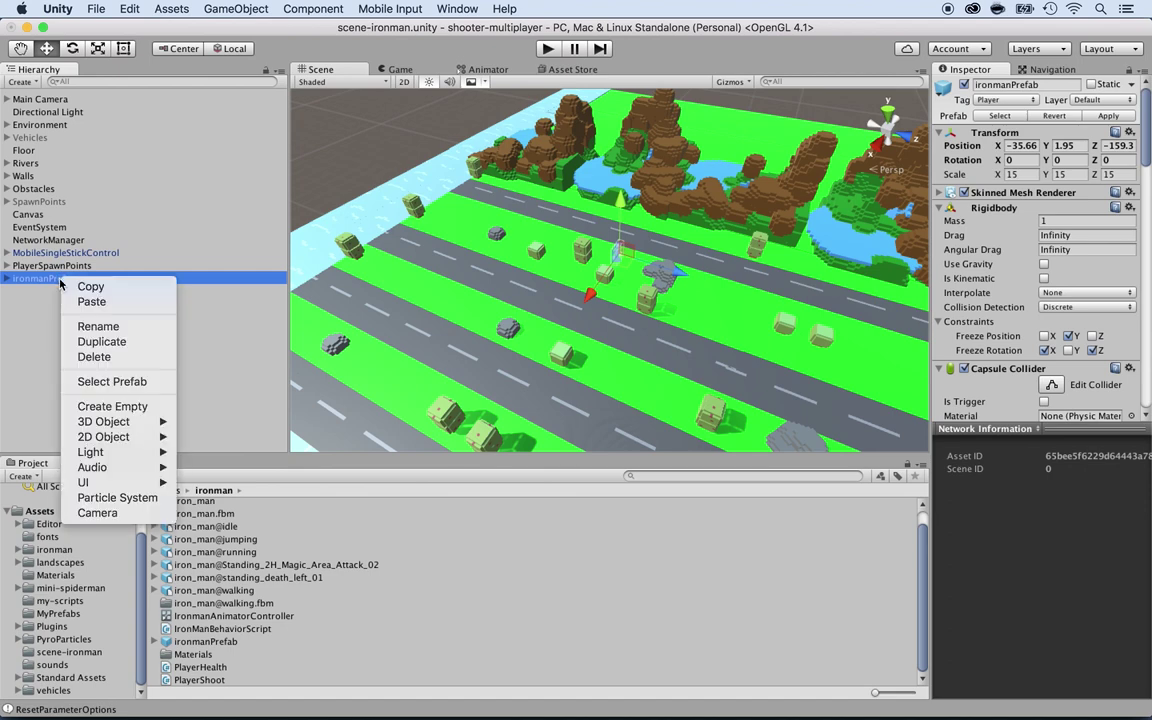
pyautogui.click(94, 357)
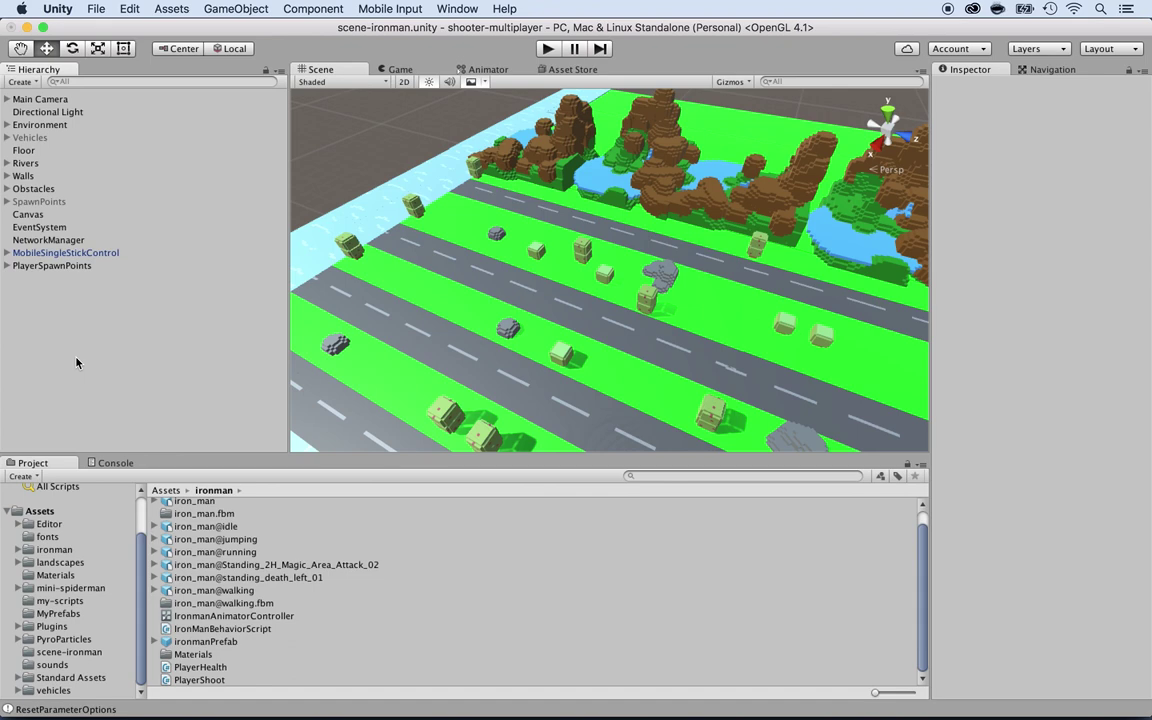
pyautogui.press('super+s')
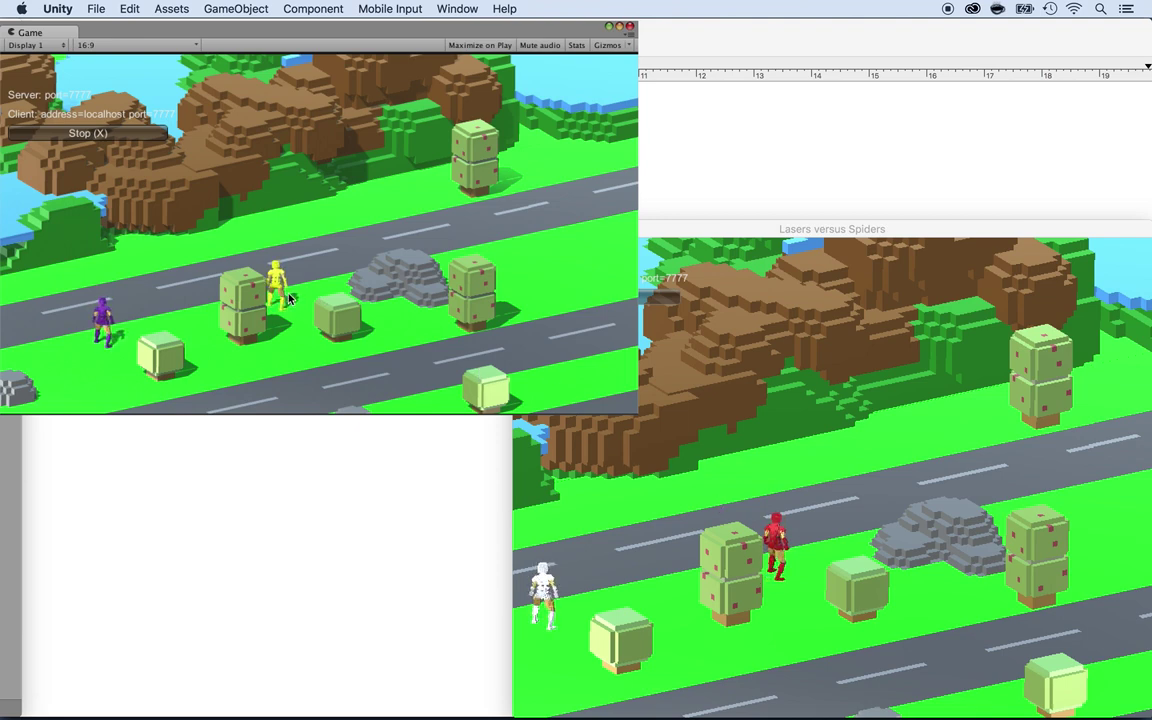
# Step: In the editor's Game view, move the yellow player along the road and fire two shots
pyautogui.press('Up')
pyautogui.press('Up')
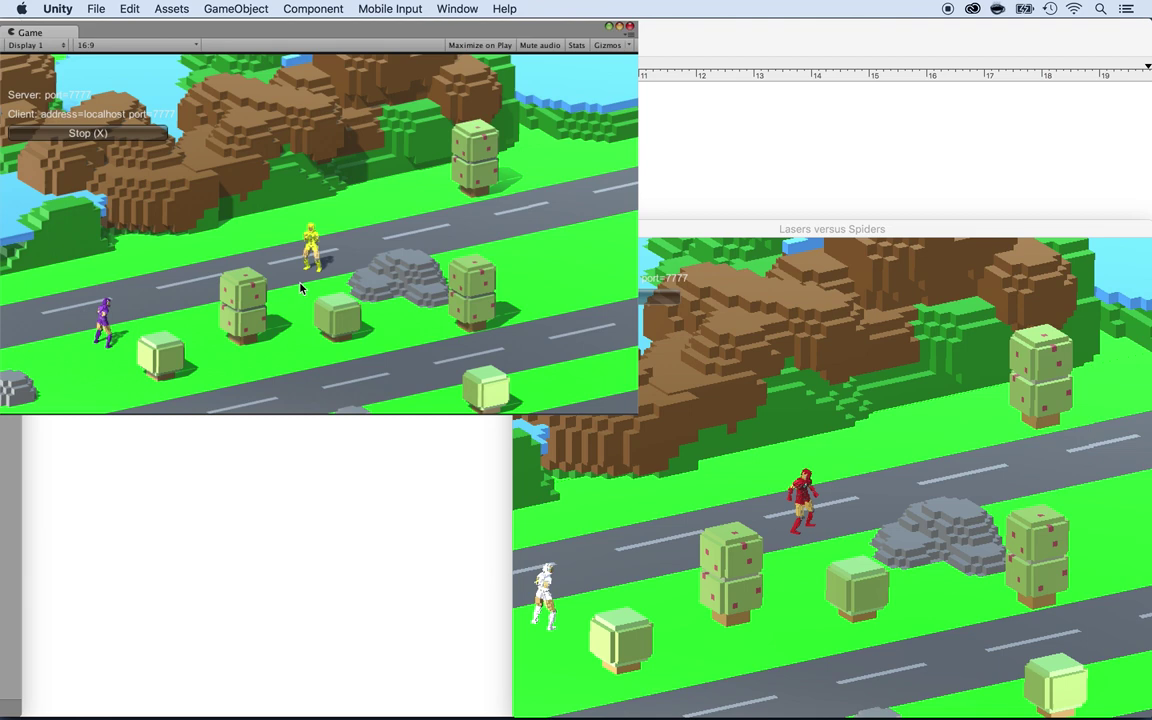
pyautogui.press('Up')
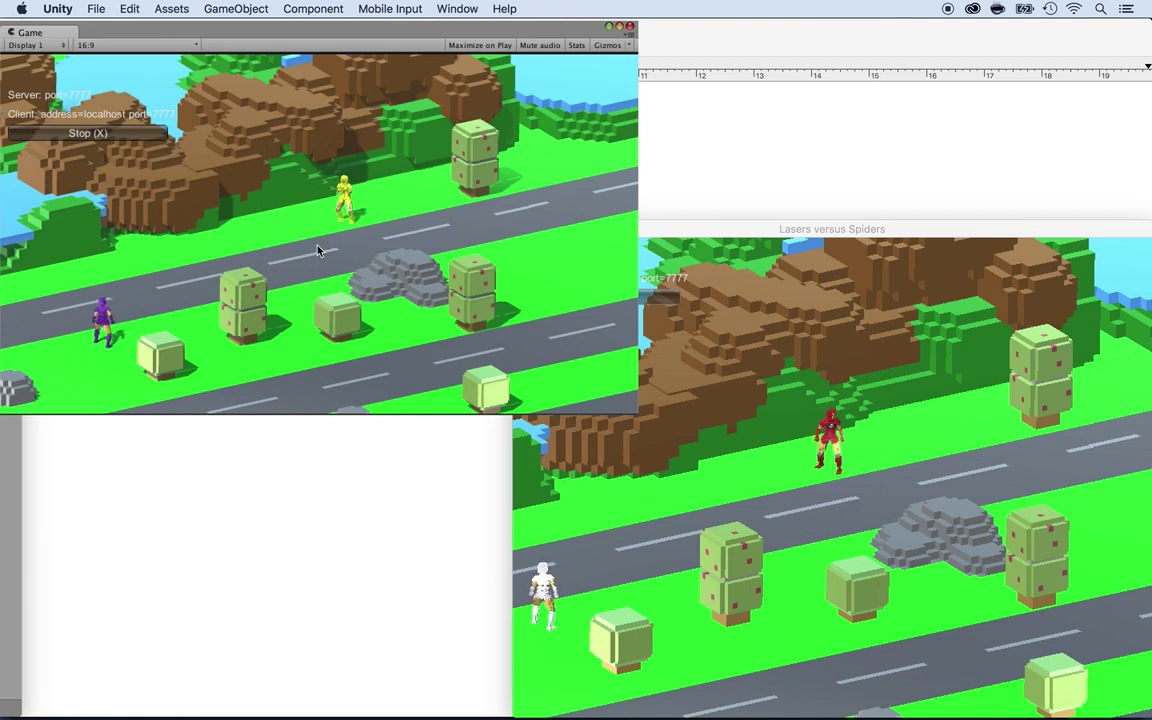
pyautogui.press('Up')
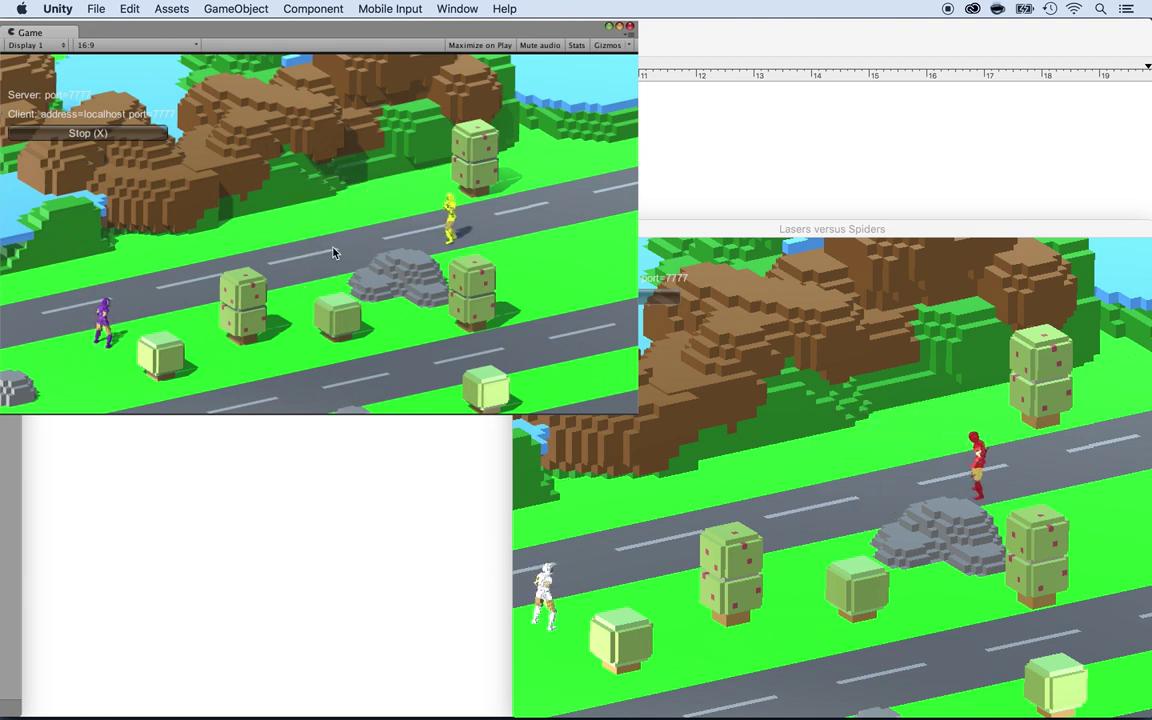
pyautogui.press('Left')
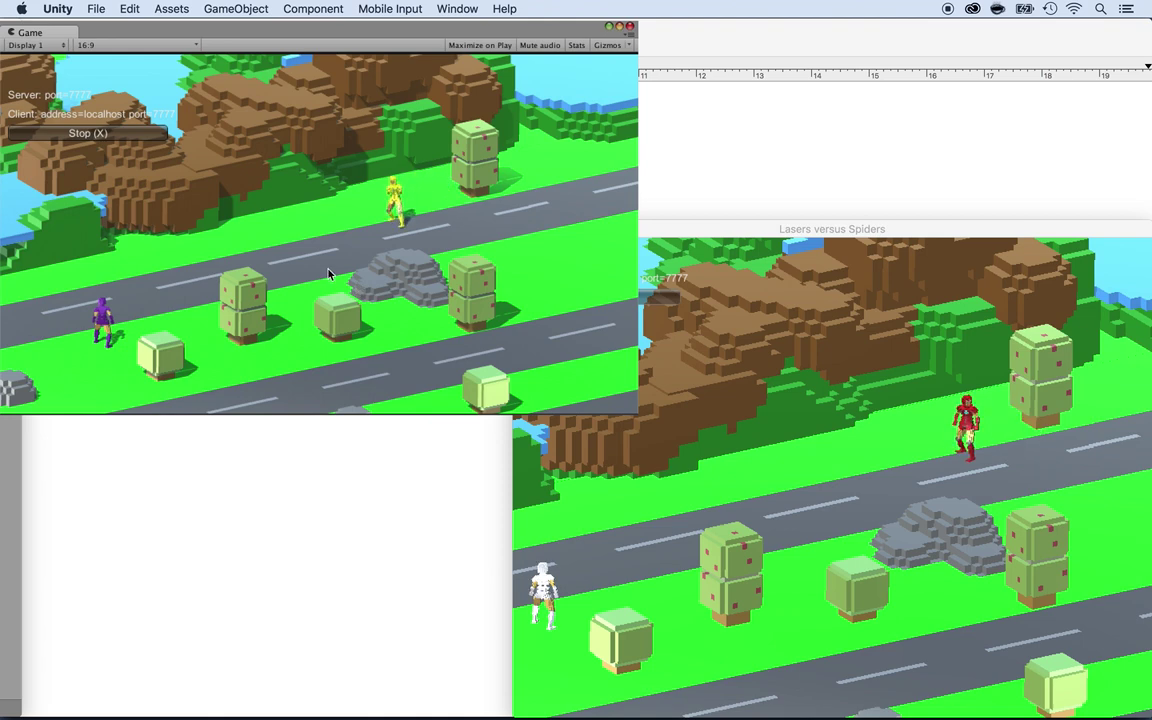
pyautogui.press('space')
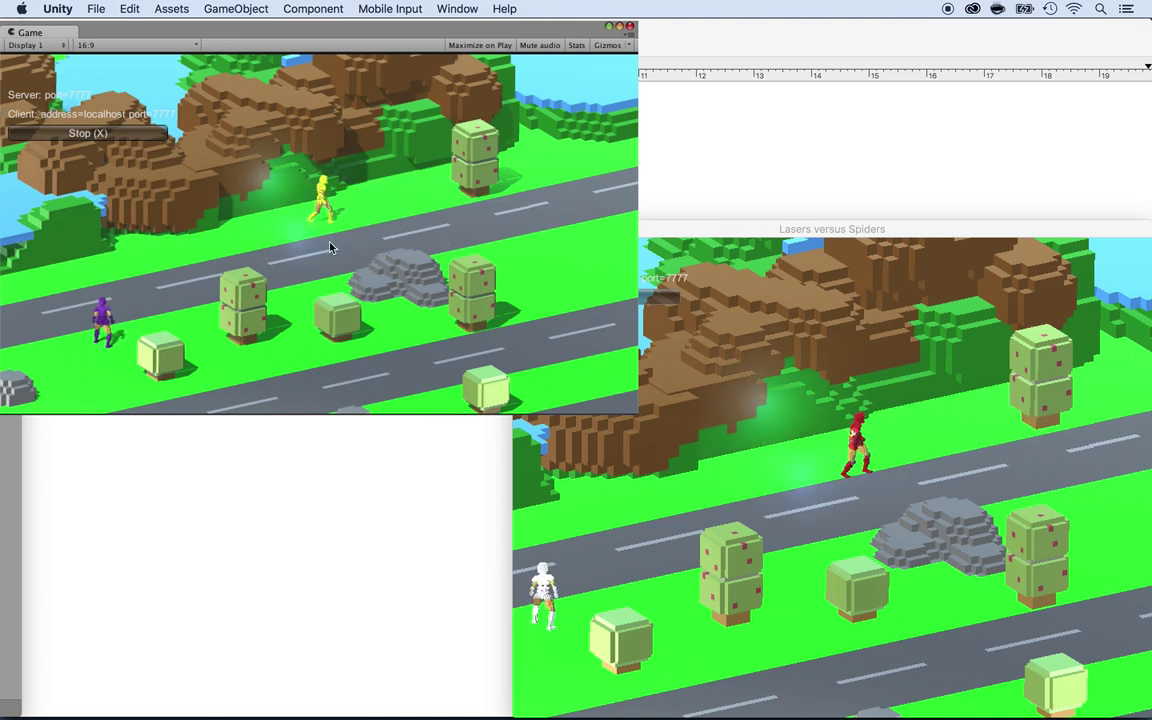
pyautogui.press('space')
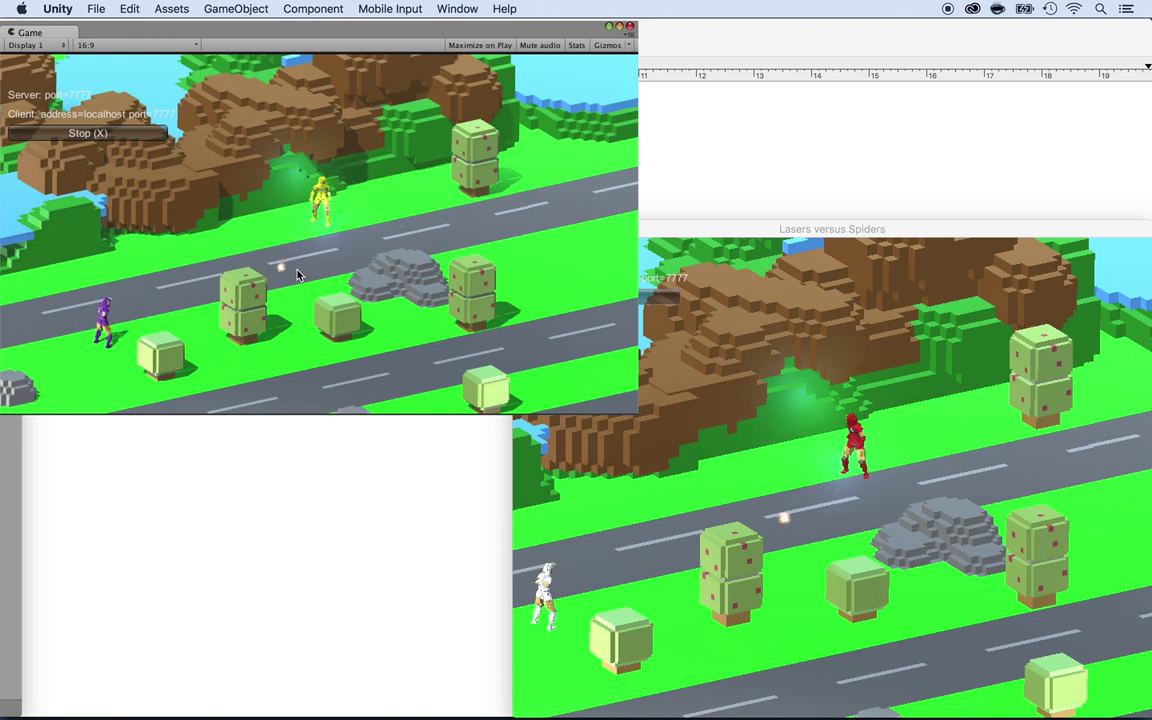
pyautogui.press('Right')
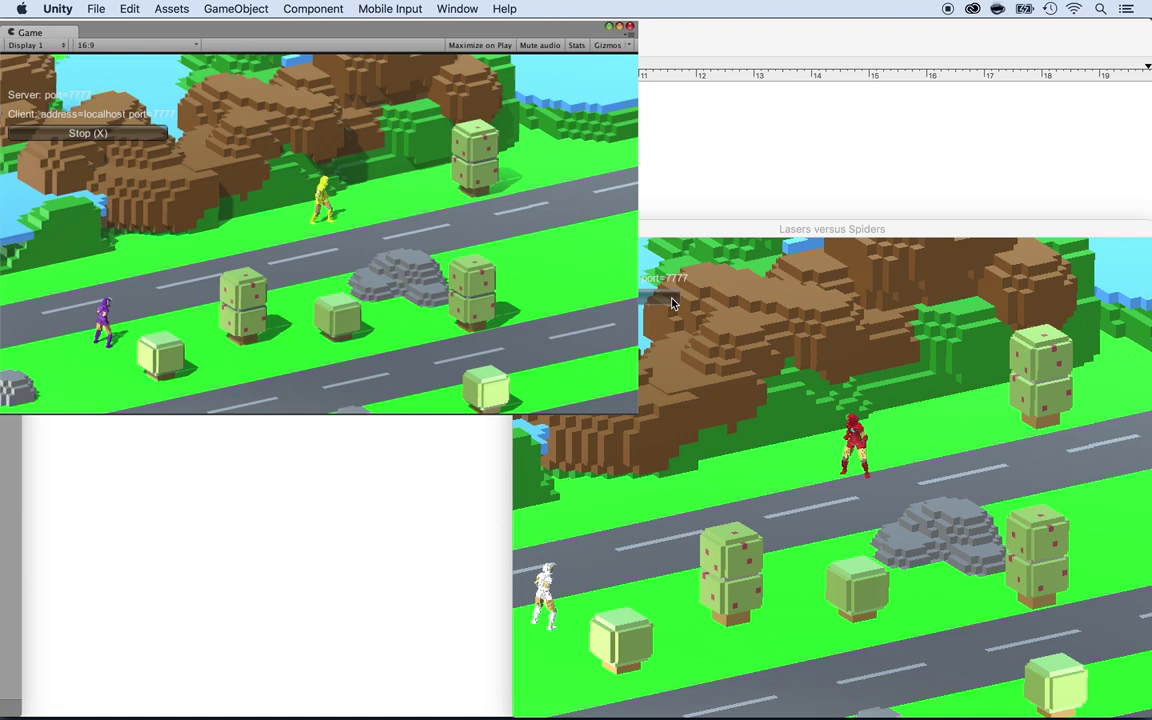
# Step: In the Lasers versus Spiders build window, run the white character around and fire lasers
pyautogui.click(620, 507)
pyautogui.press('Right')
pyautogui.press('Up')
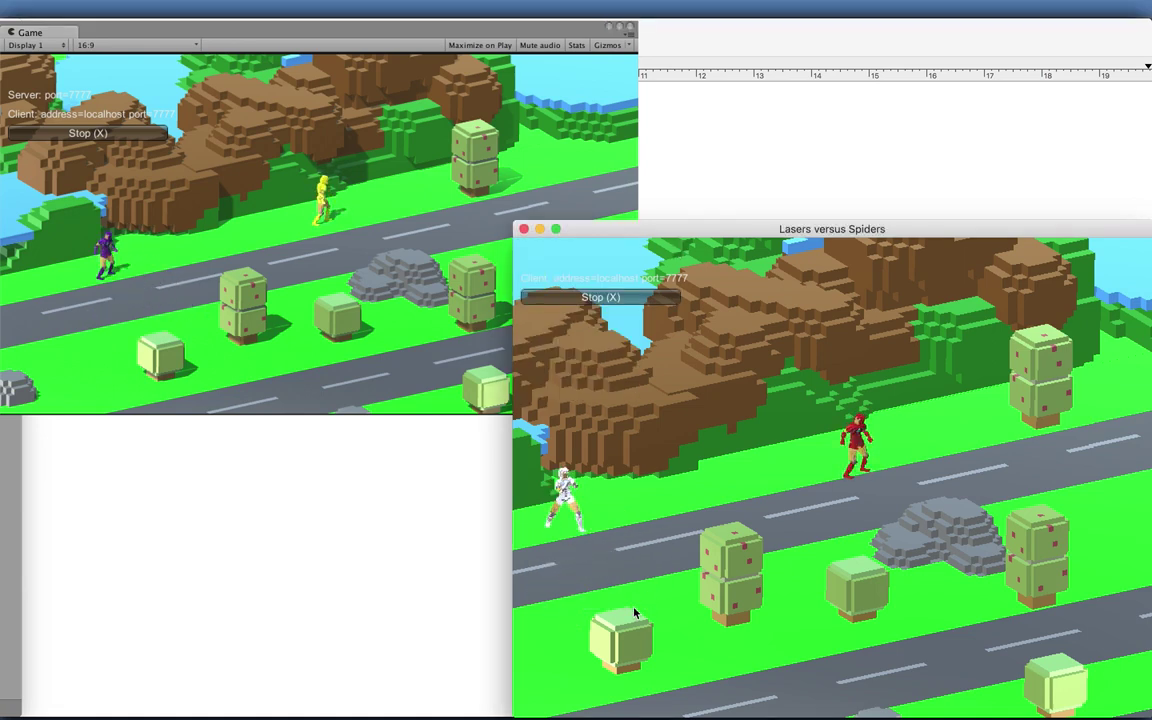
pyautogui.press('Right')
pyautogui.press('Left')
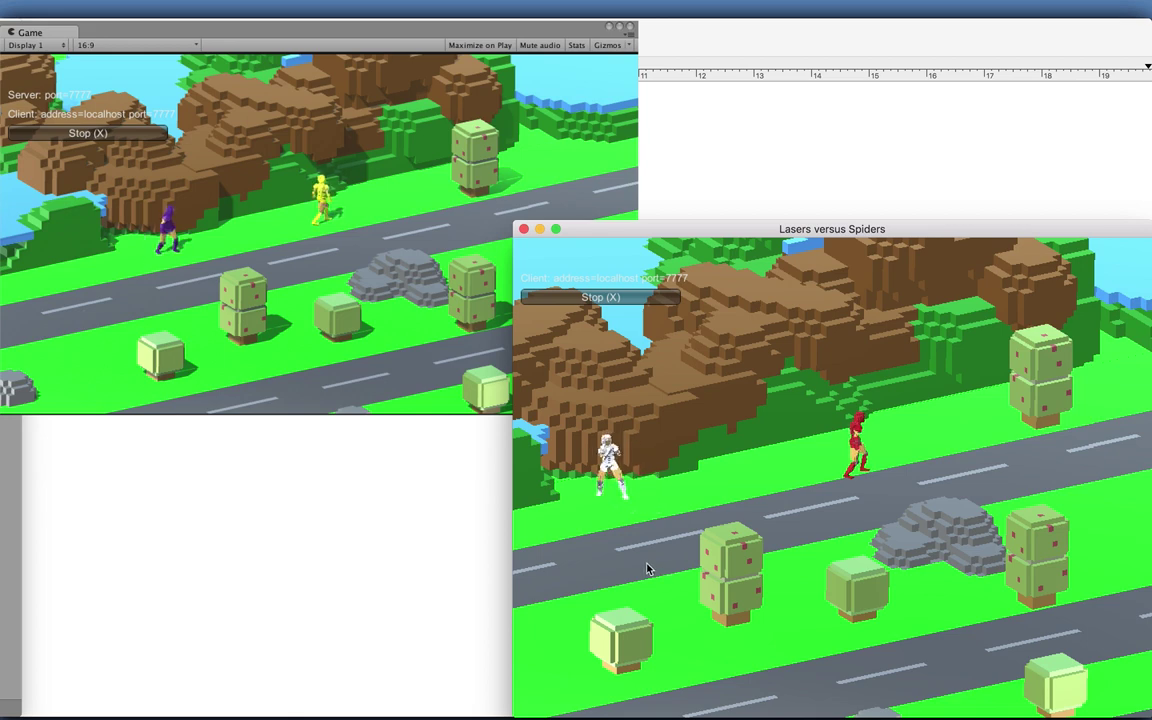
pyautogui.press('space')
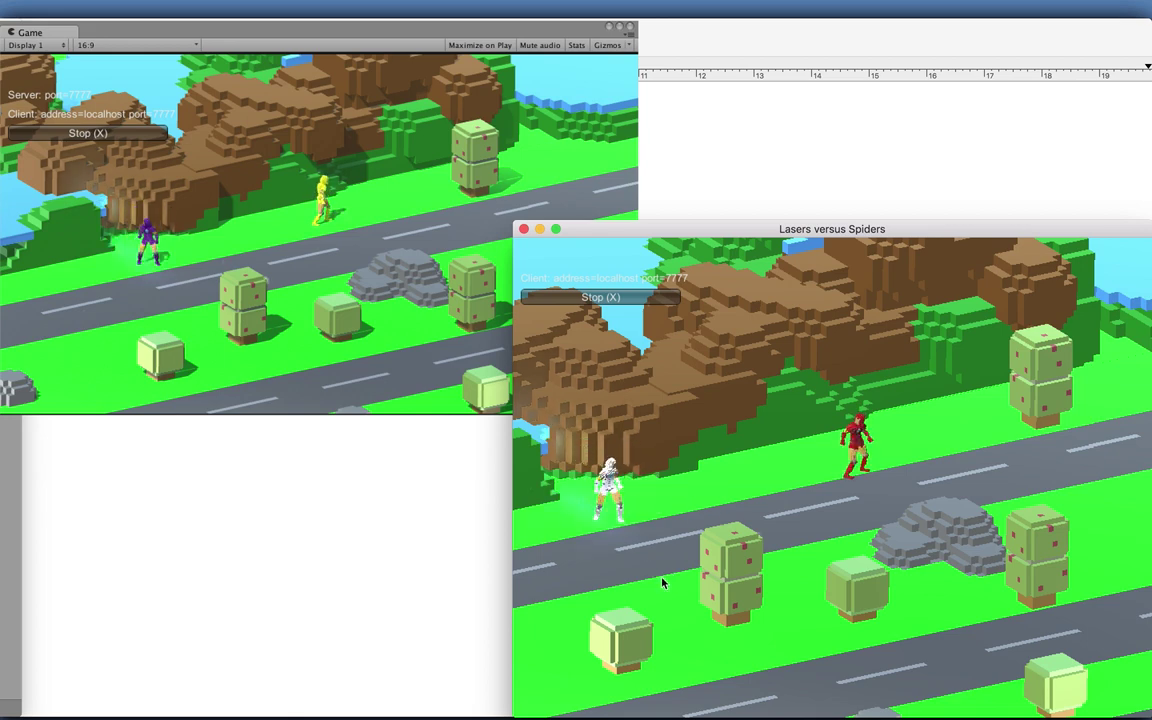